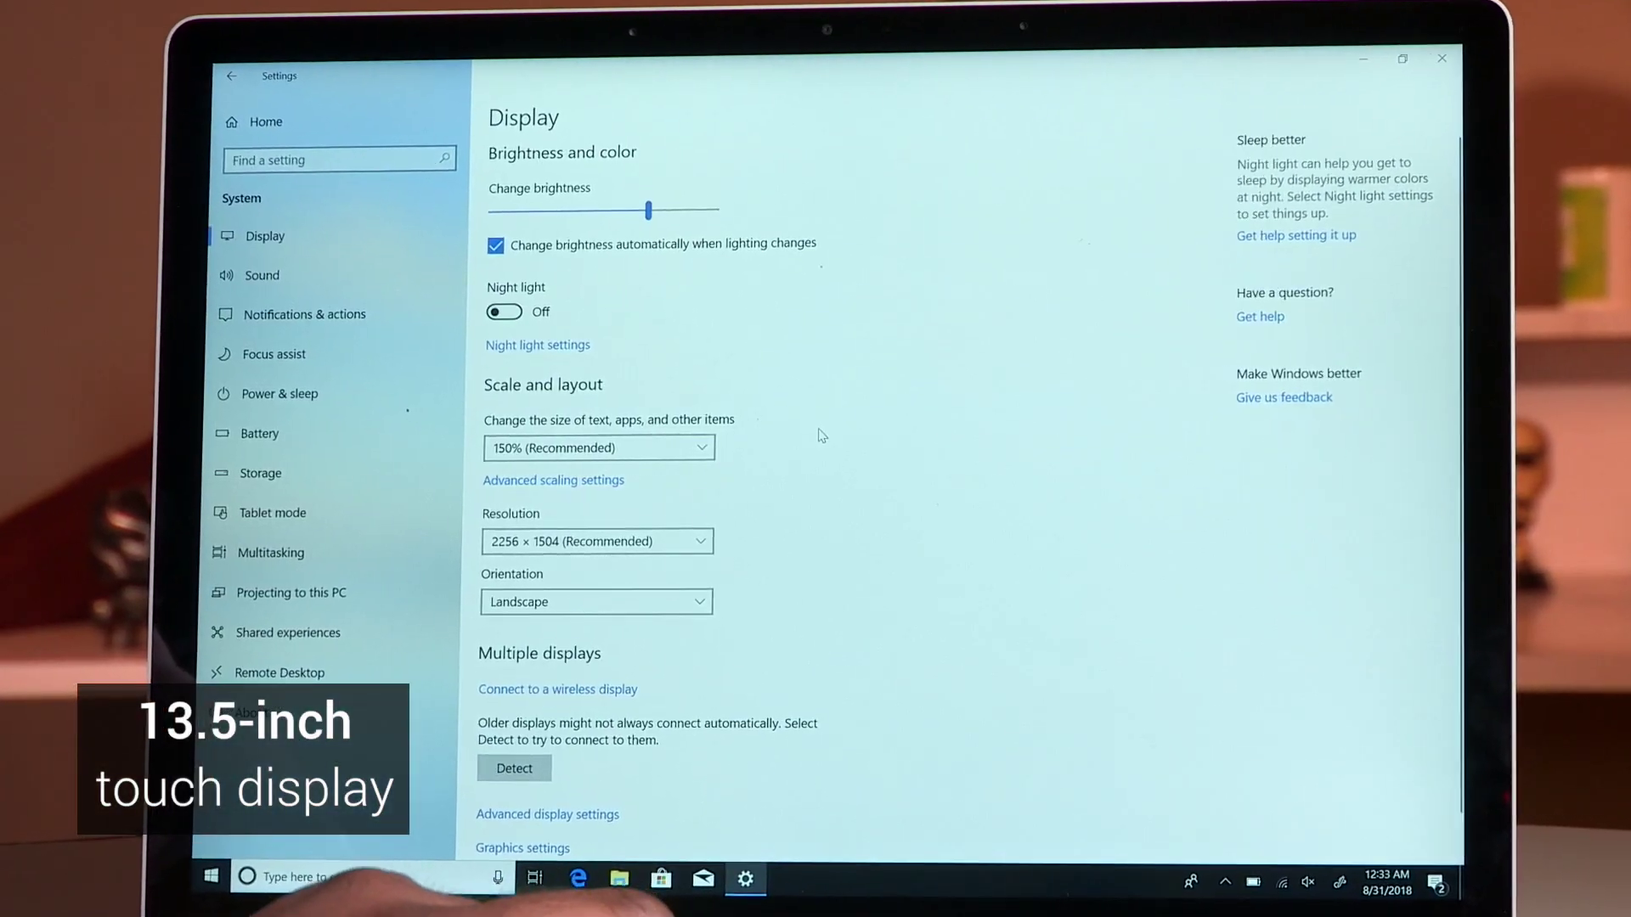
pyautogui.scroll(-1, 820, 435)
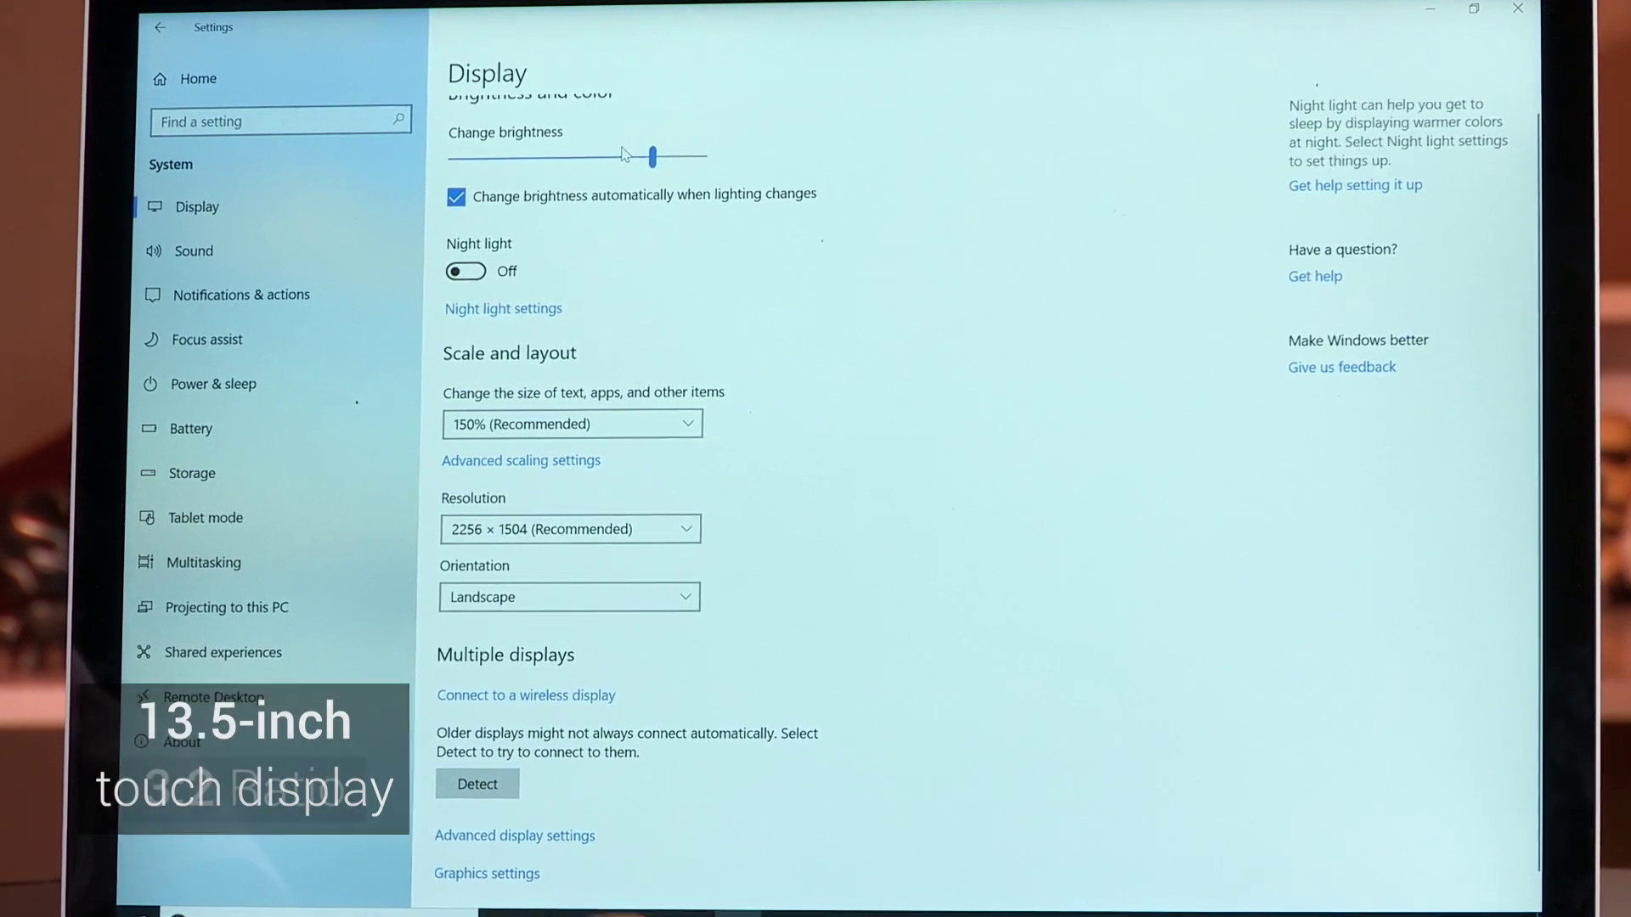
# Nudge the Display page's Change brightness slider slightly to the right.
pyautogui.moveTo(619, 154); pyautogui.dragTo(651, 154)
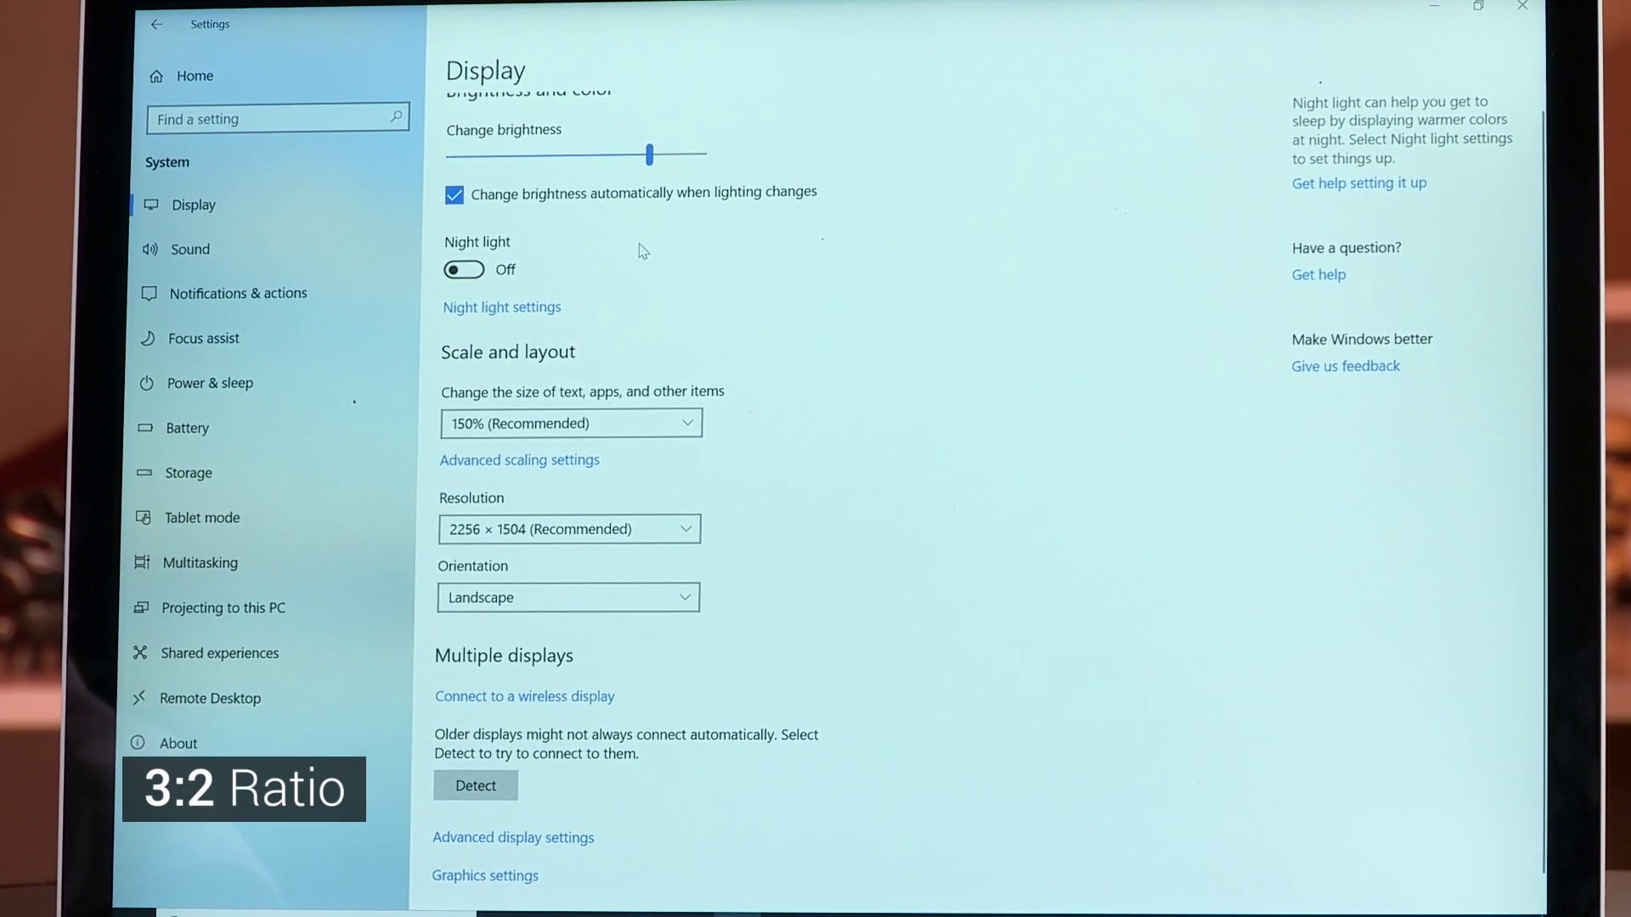
pyautogui.scroll(-1, 657, 297)
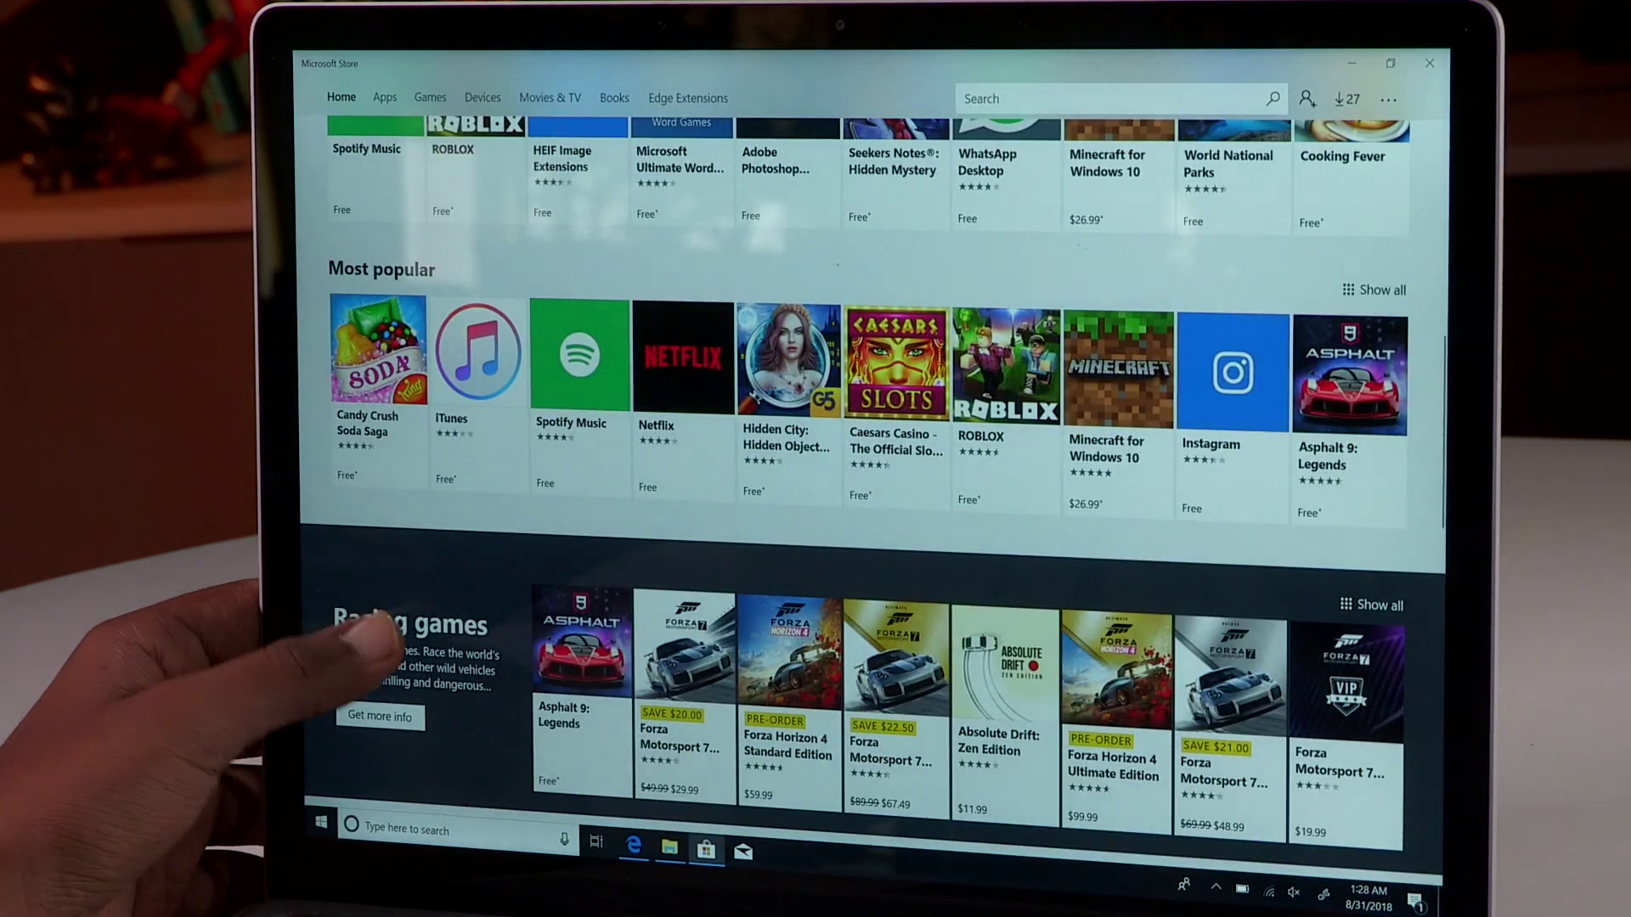
# Open the Netflix tile's page from the Store's Most popular row.
pyautogui.click(655, 510)
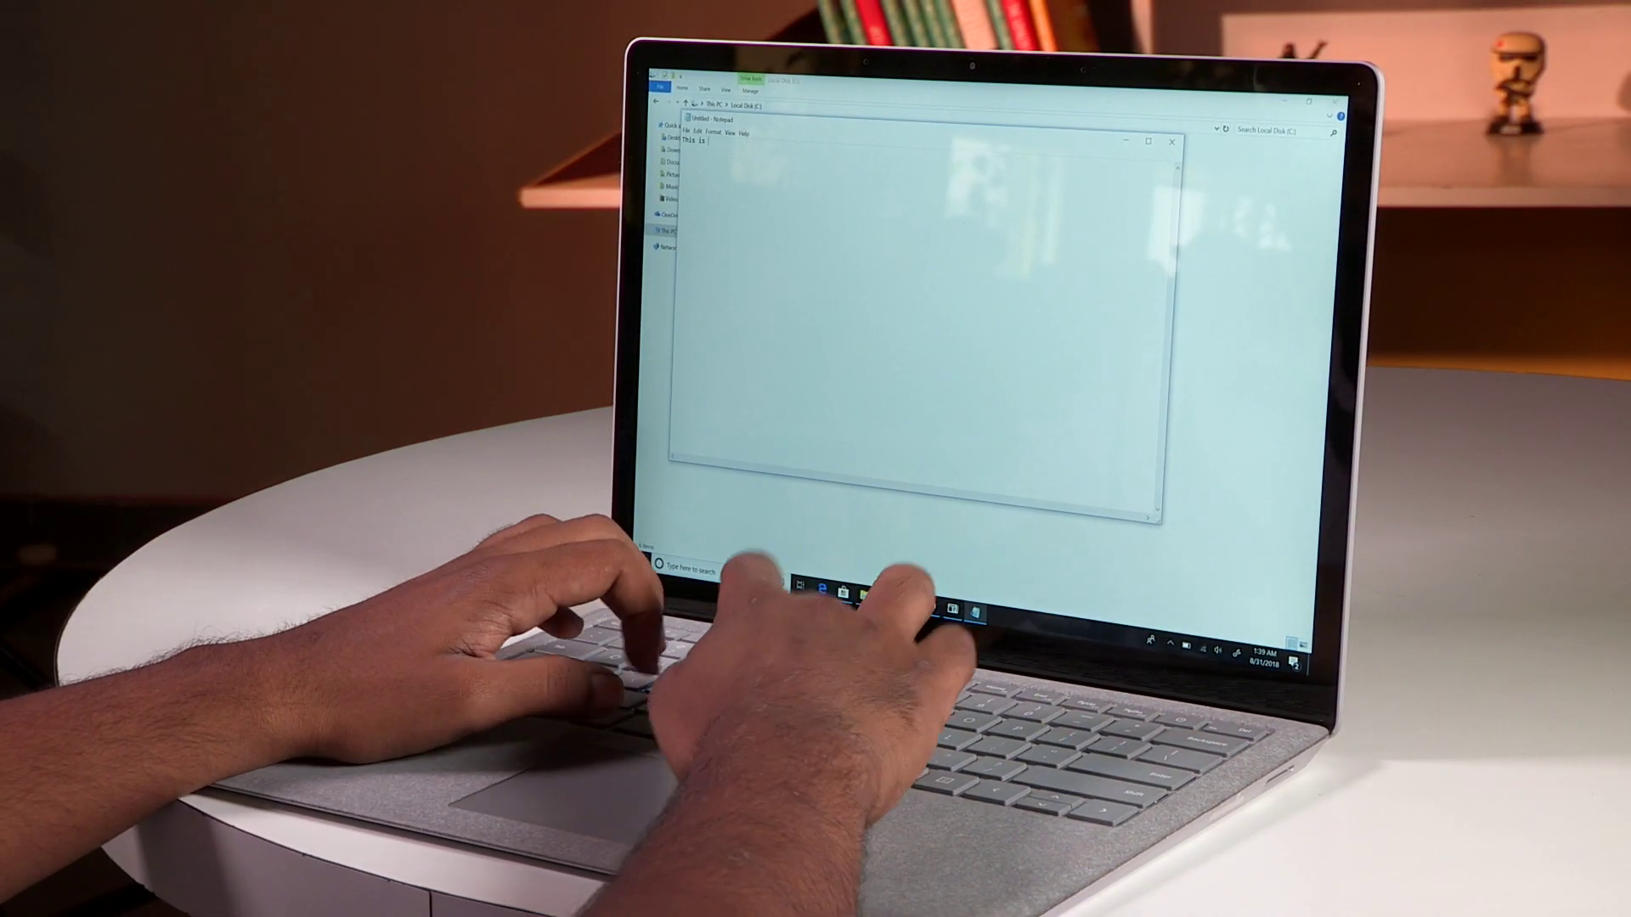
pyautogui.write('new surfac')
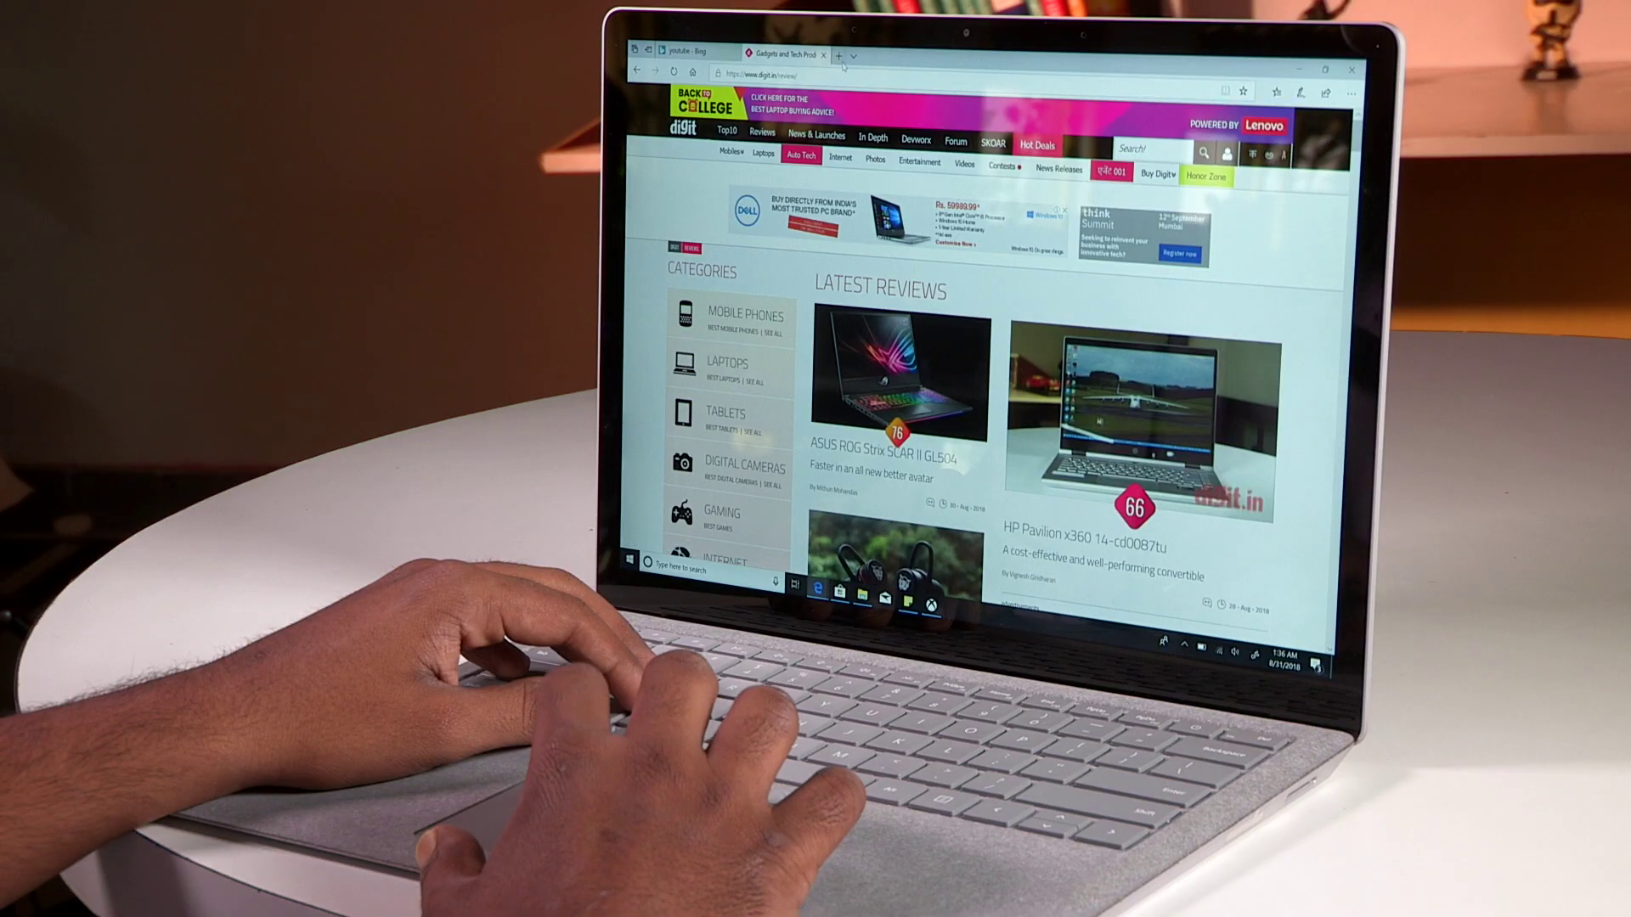
# Cycle through Edge tabs, past Gadgets and Tech Products, until 'youtube - Bing' is active.
pyautogui.hotkey('ctrl', 't')
pyautogui.hotkey('ctrl', '1')
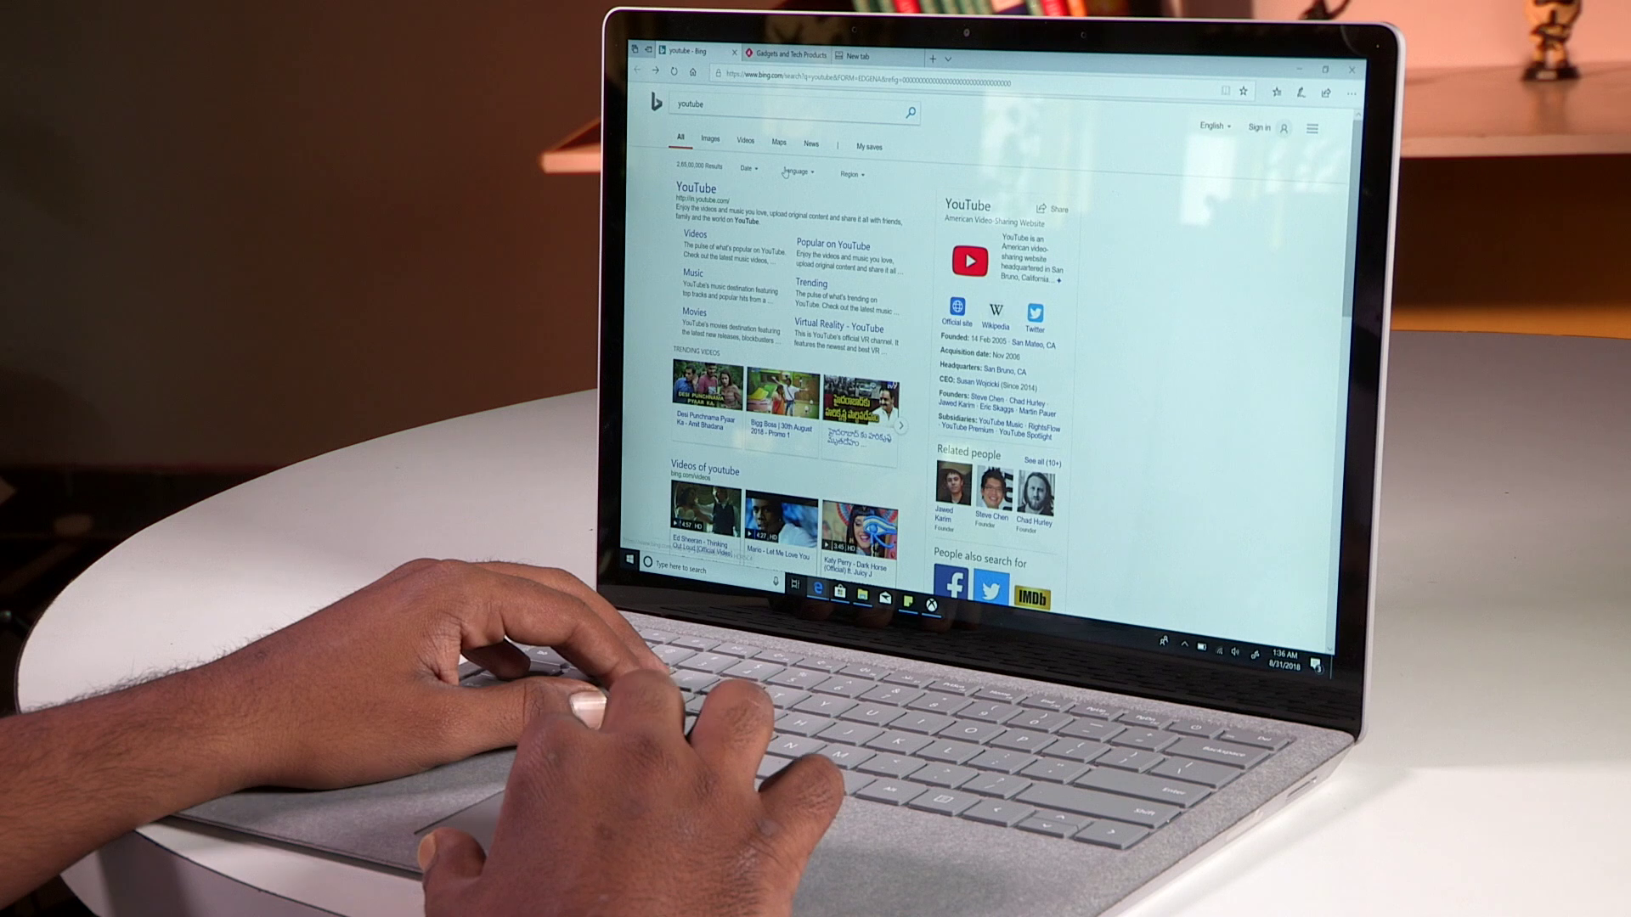
pyautogui.scroll(-3, 892, 382)
pyautogui.scroll(3, 892, 383)
pyautogui.hotkey('ctrl', '2')
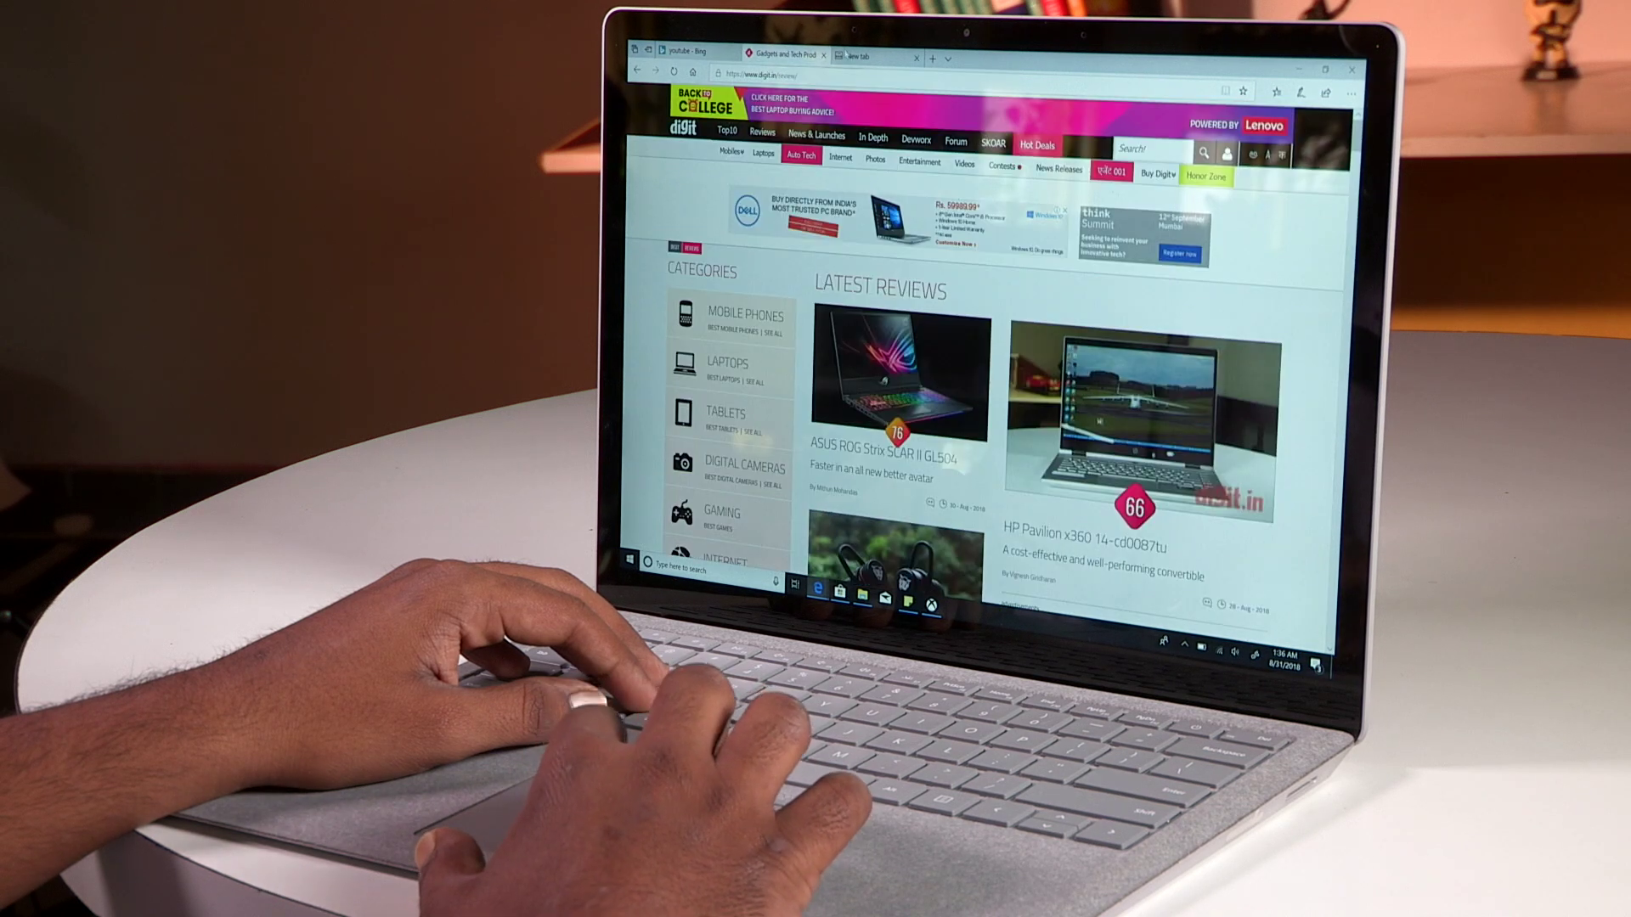
pyautogui.hotkey('ctrl', 'Tab')
pyautogui.hotkey('ctrl', 'Tab')
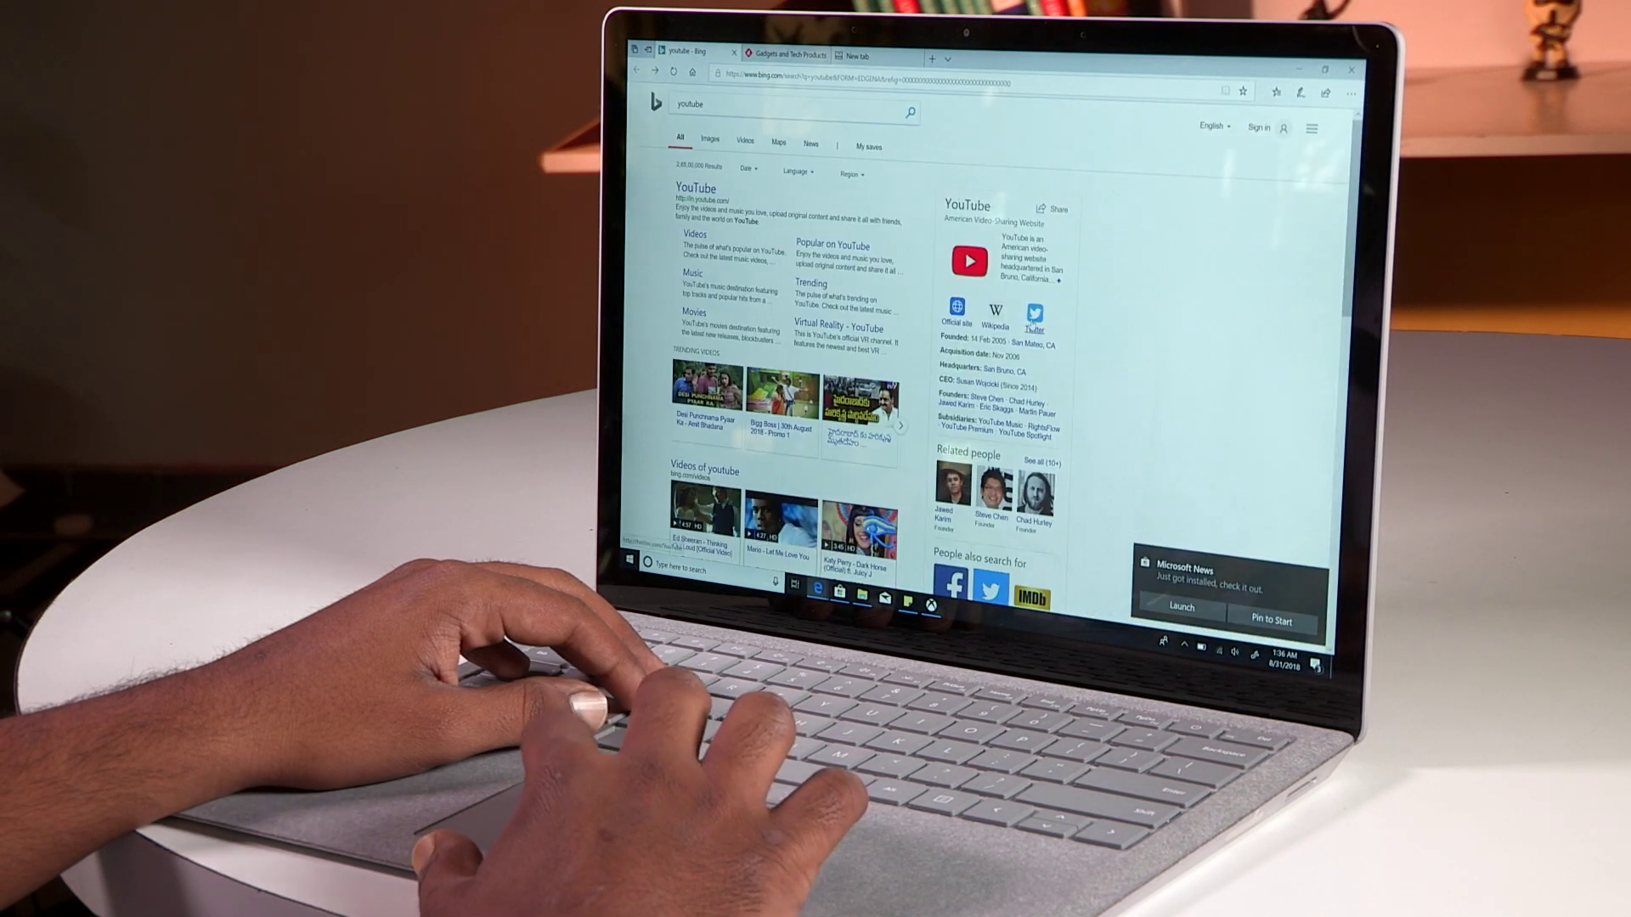
pyautogui.click(1190, 606)
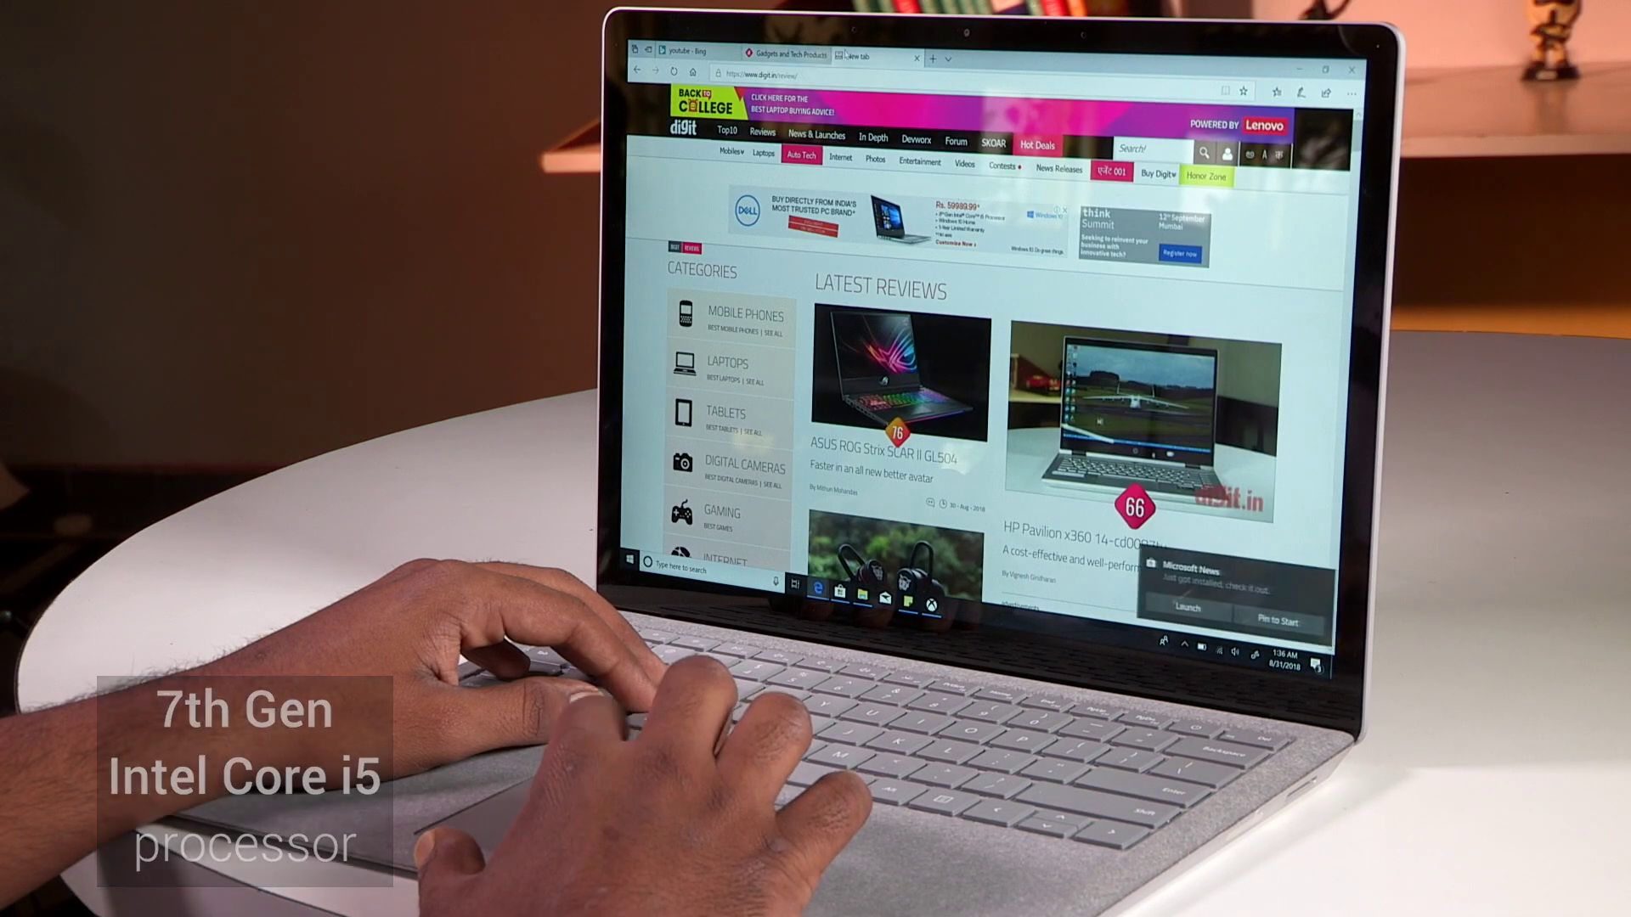
pyautogui.hotkey('ctrl', 'Tab')
pyautogui.hotkey('ctrl', 'Tab')
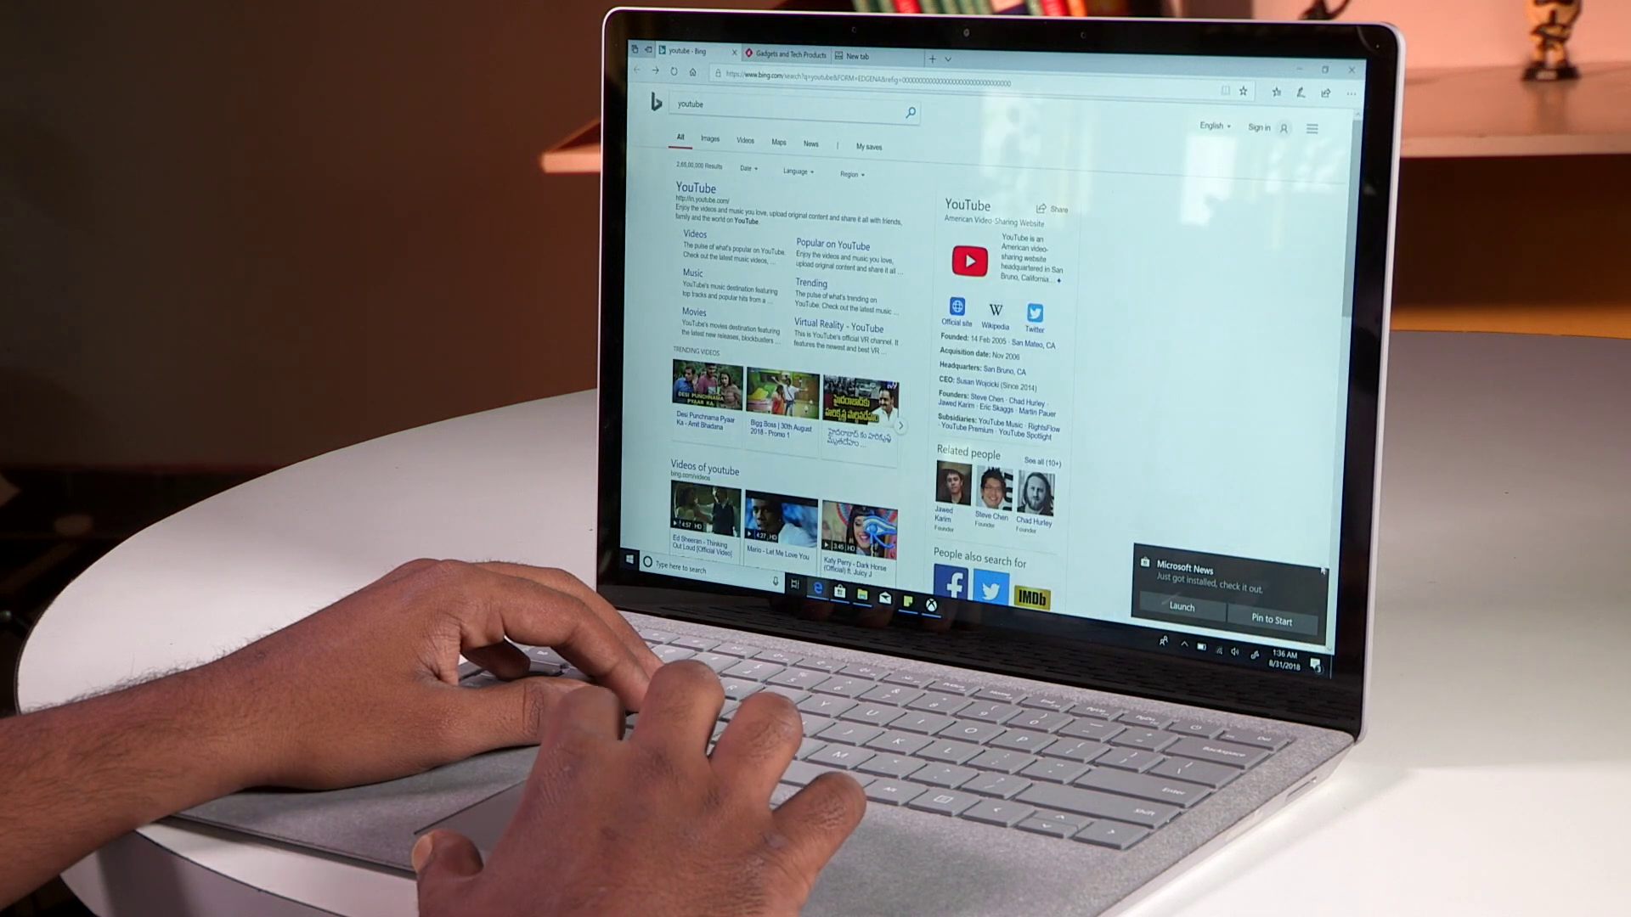
# Launch News from its toast, accept the suggested interests, and dismiss the Breaking News prompt.
pyautogui.click(1189, 608)
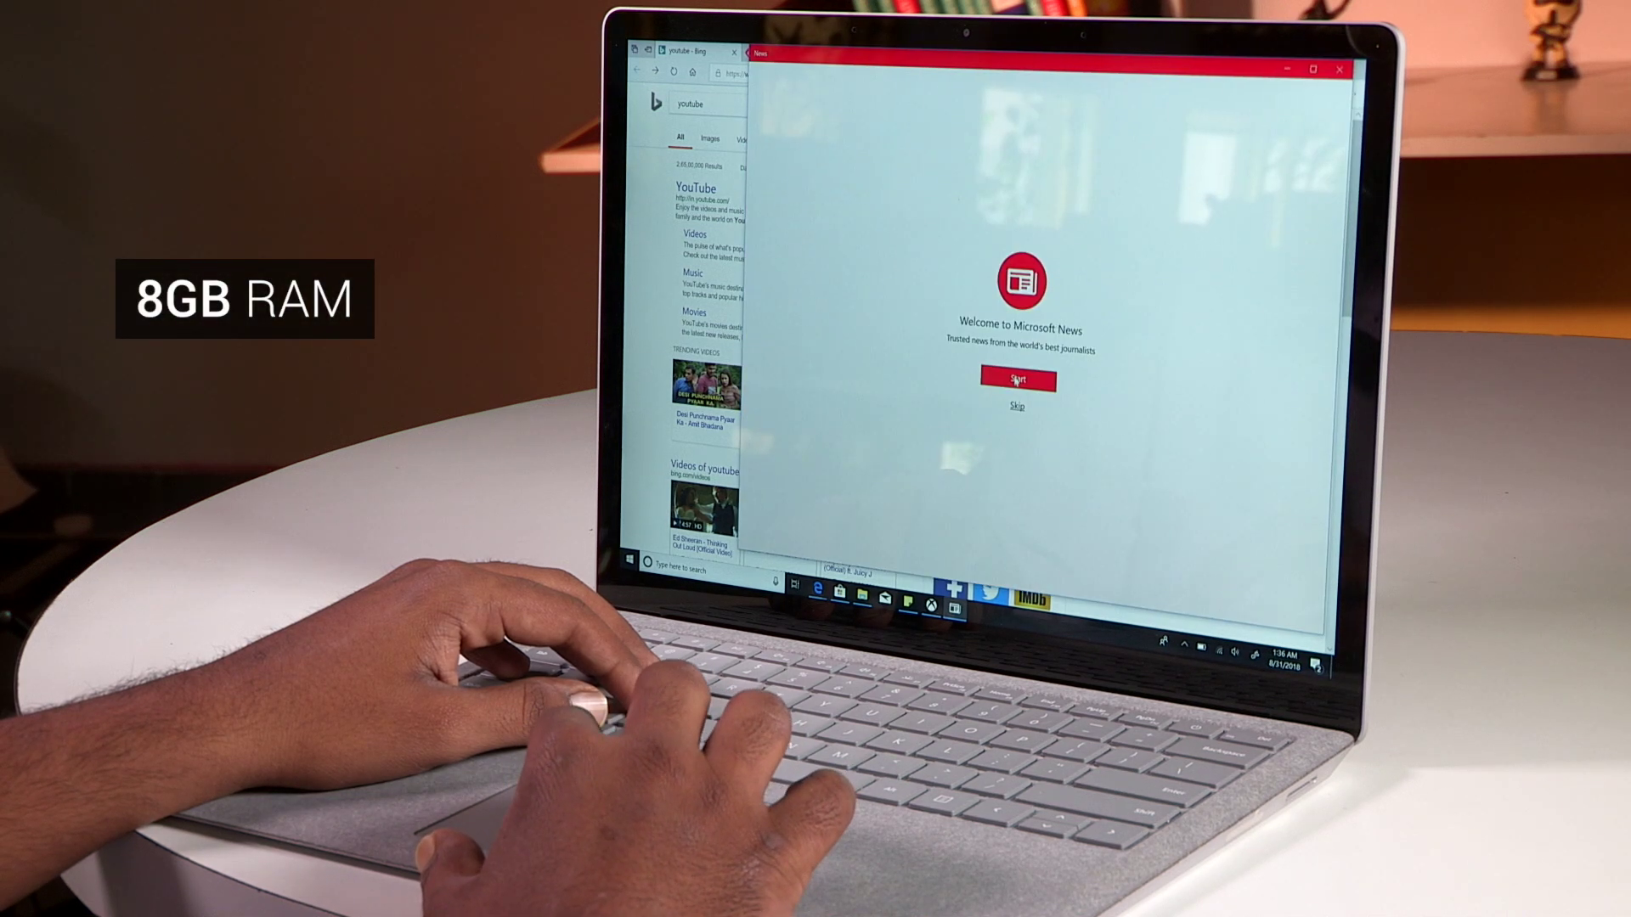
pyautogui.click(1015, 383)
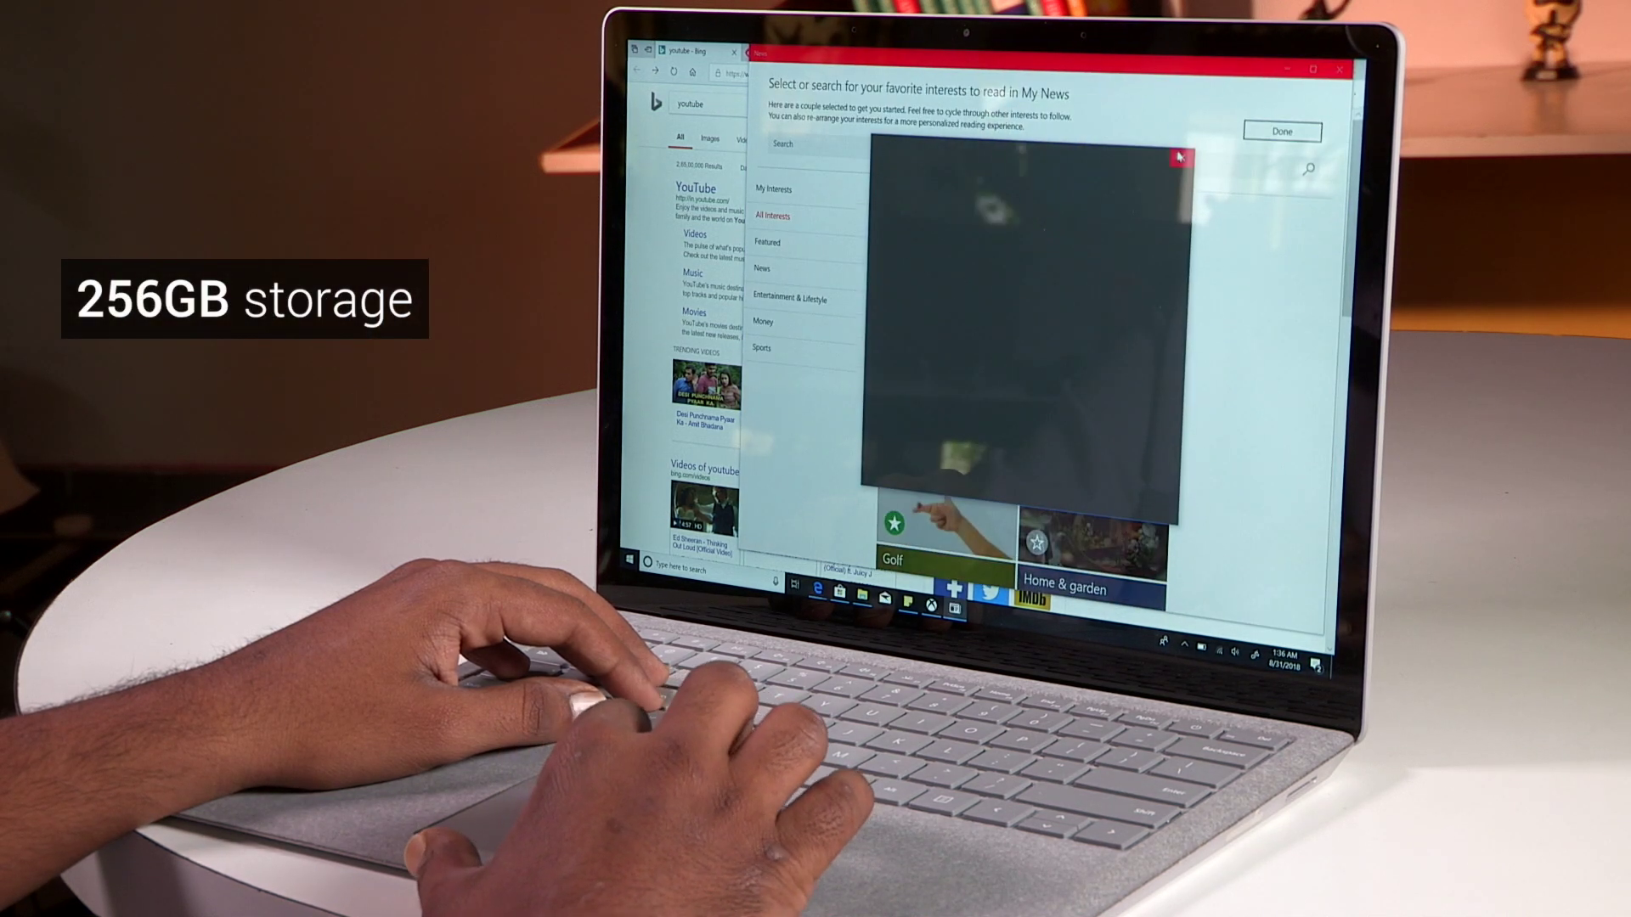
pyautogui.scroll(-2, 1163, 327)
pyautogui.scroll(-2, 1164, 327)
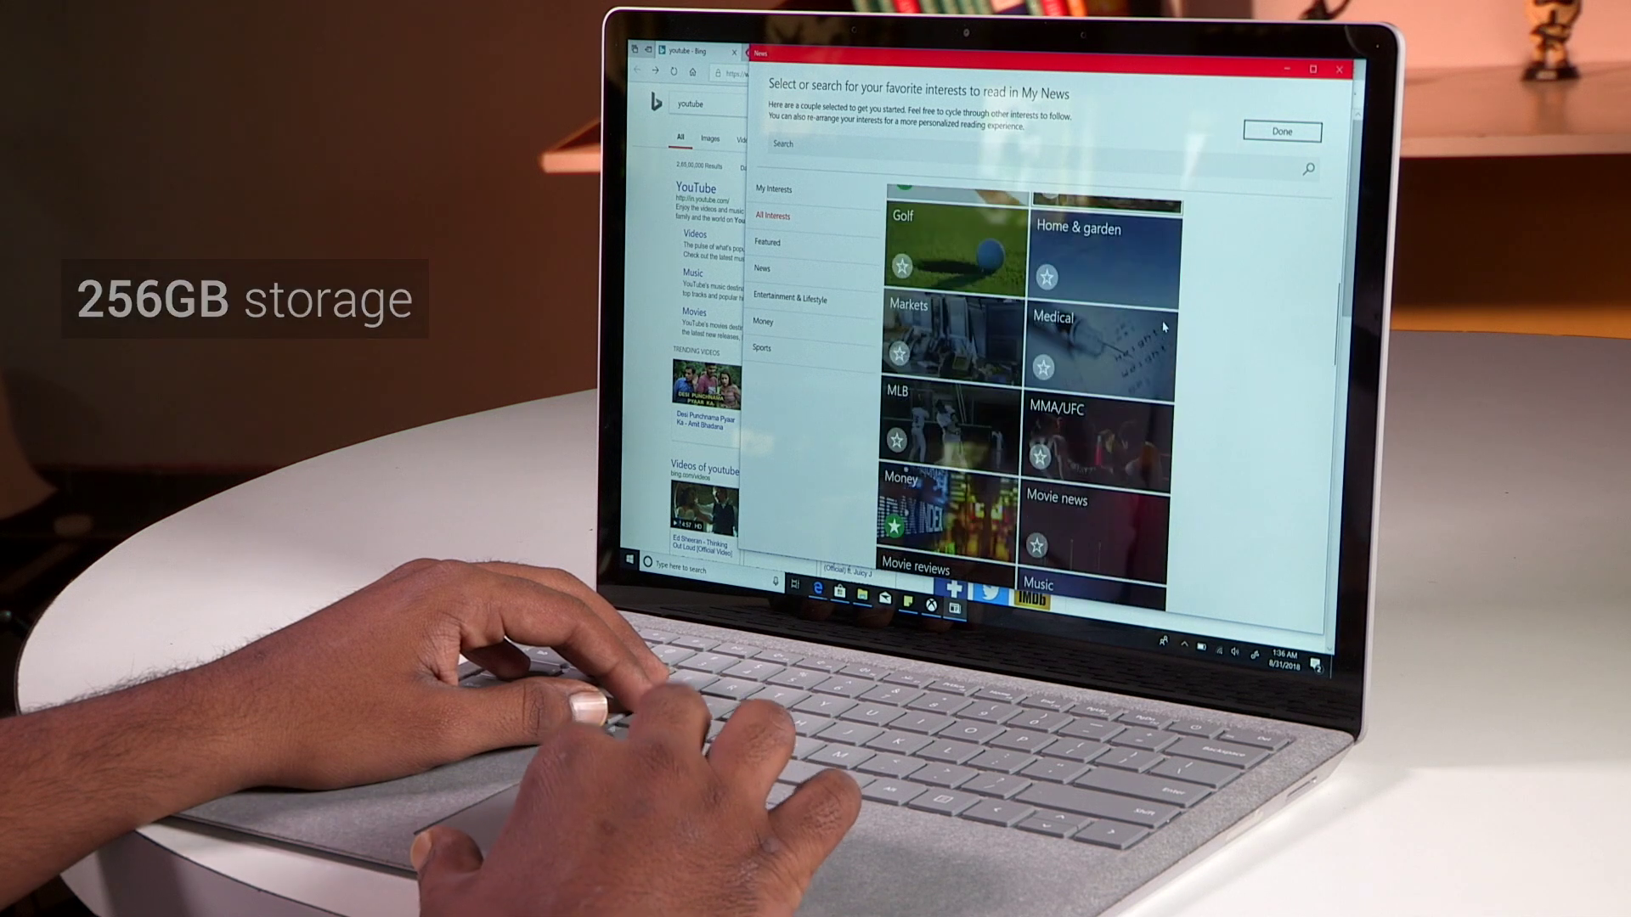
pyautogui.scroll(5, 1163, 327)
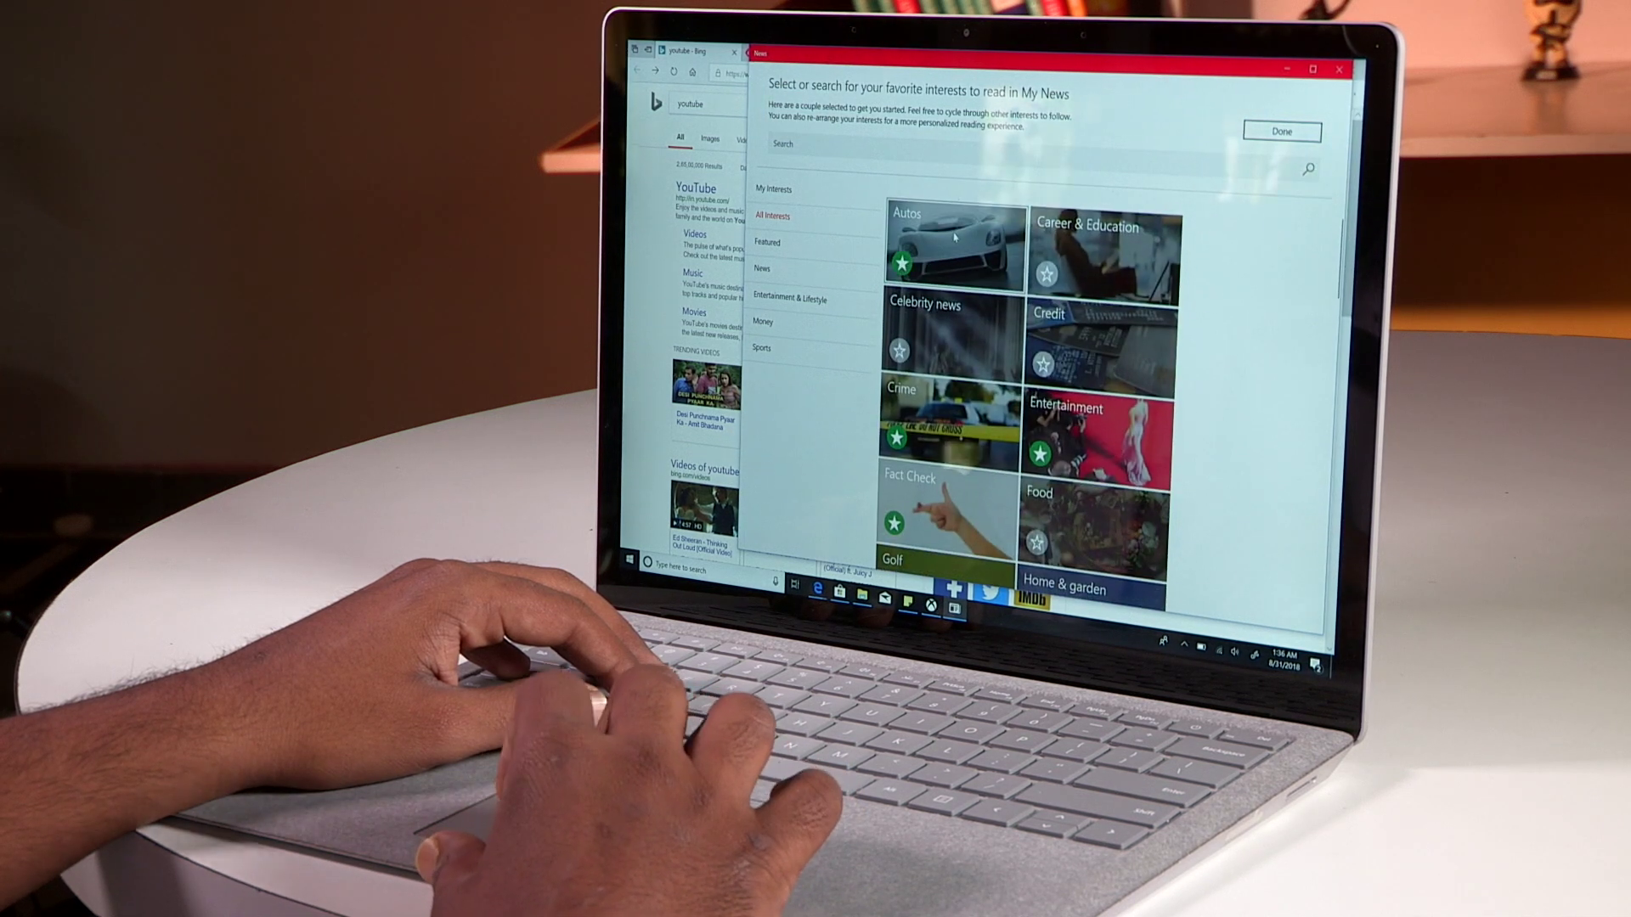
pyautogui.click(1311, 140)
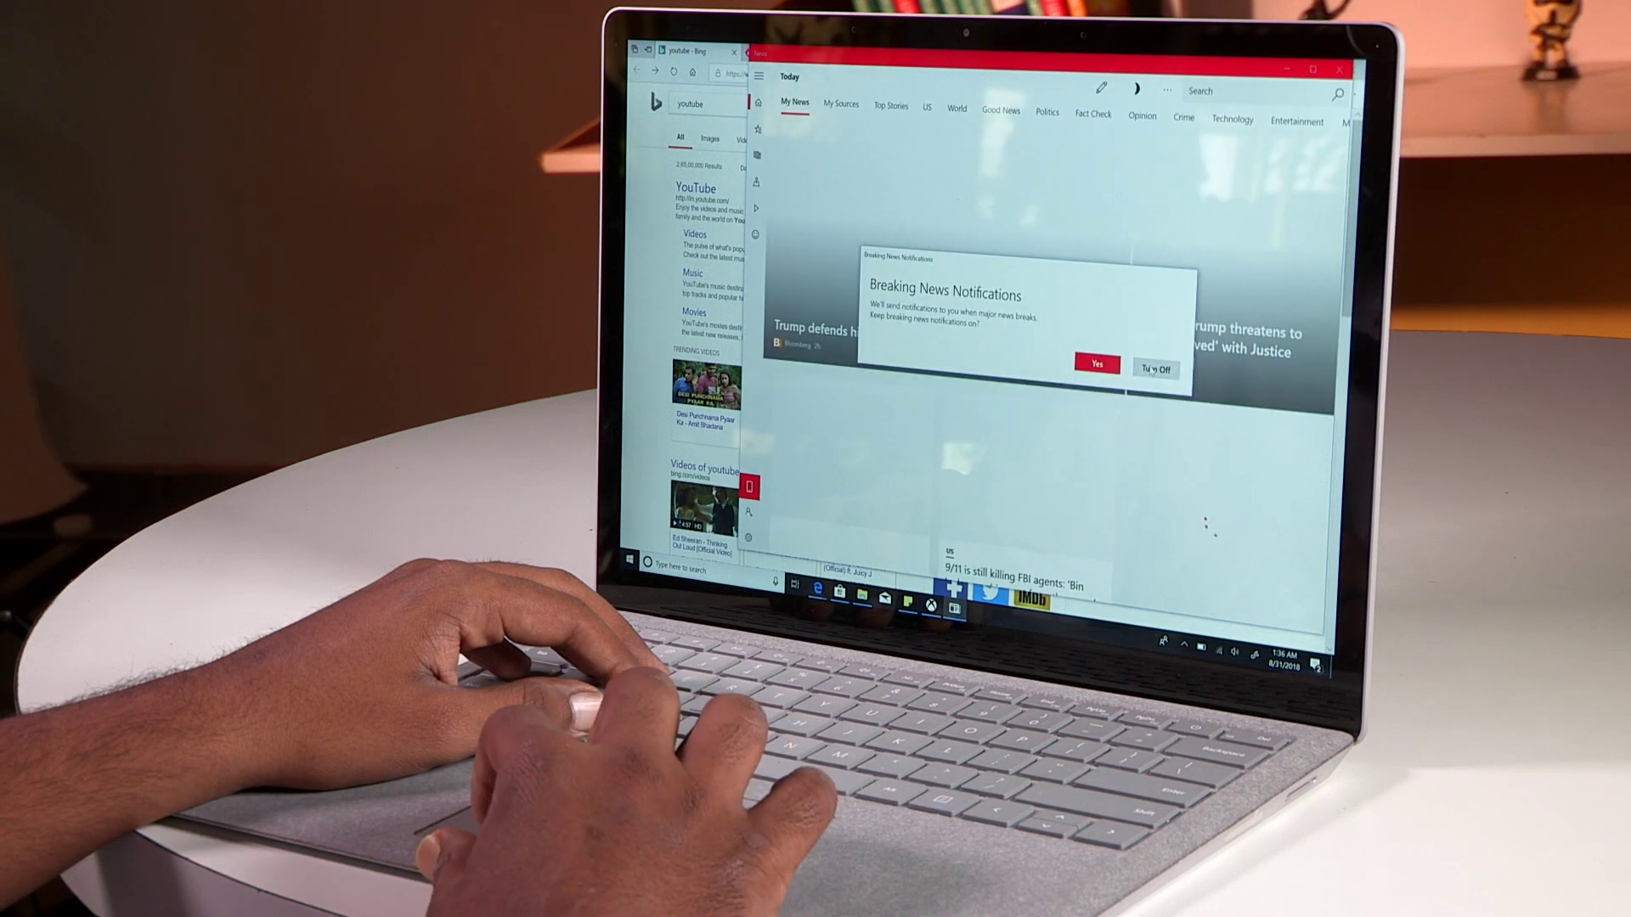
pyautogui.click(1149, 370)
pyautogui.scroll(-5, 1156, 459)
pyautogui.scroll(-5, 1155, 459)
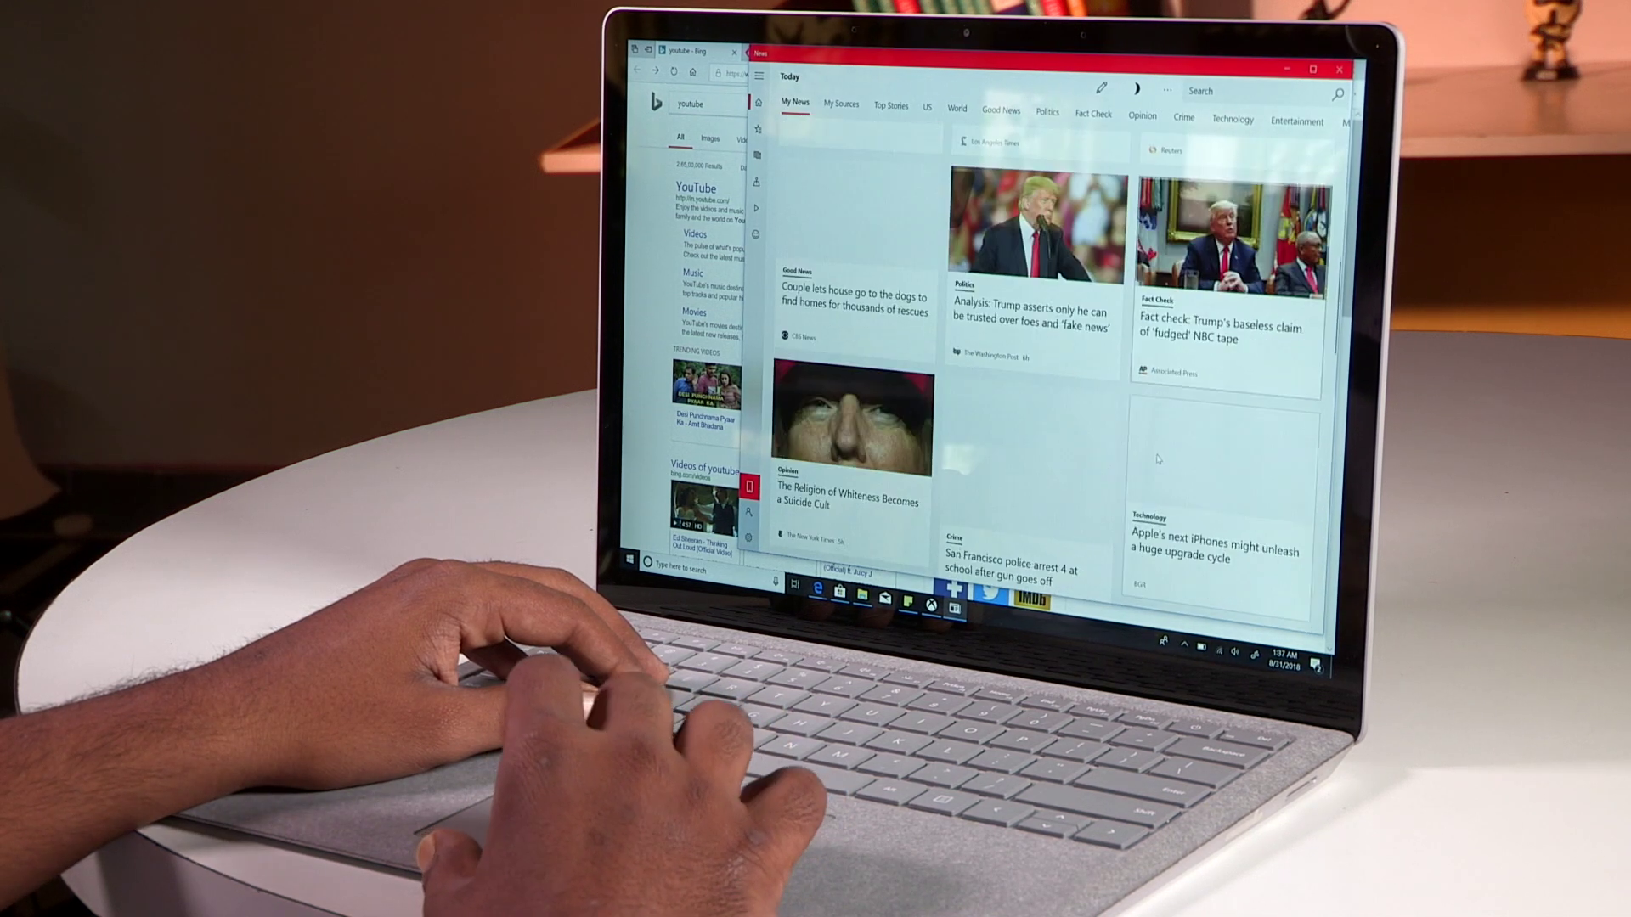
pyautogui.scroll(-5, 1155, 459)
pyautogui.scroll(-5, 1156, 459)
pyautogui.scroll(-5, 1157, 458)
pyautogui.scroll(-5, 1157, 459)
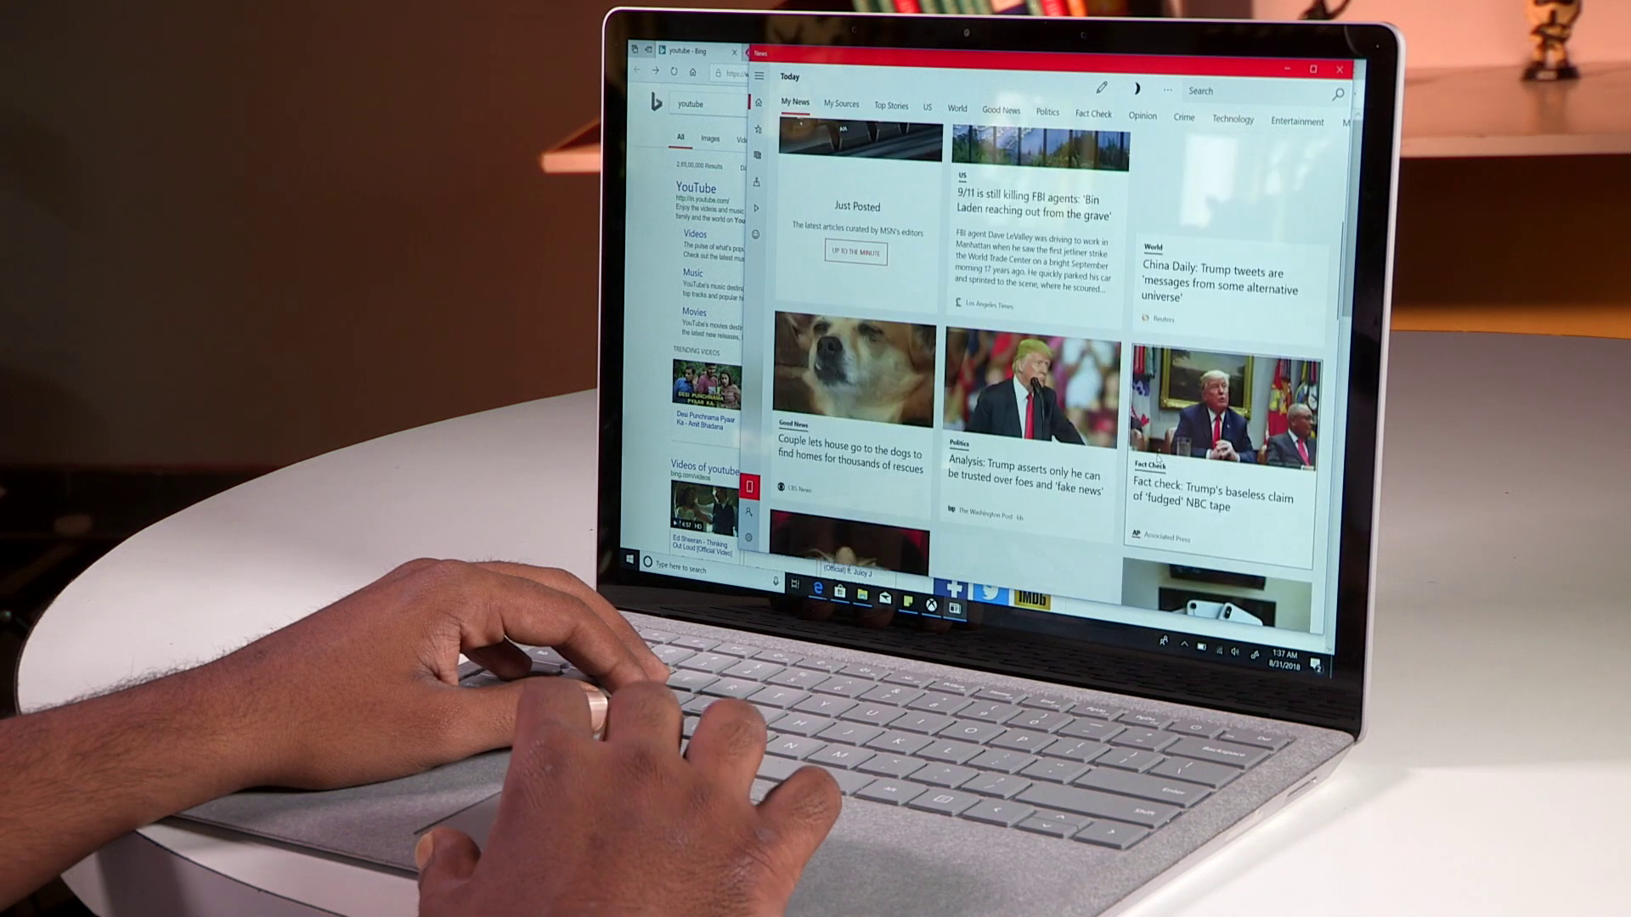
pyautogui.scroll(-5, 1156, 459)
# Cycle through the Xbox, YouTube and Bing windows, landing on the digit.in reviews tab.
pyautogui.press('super+Tab')
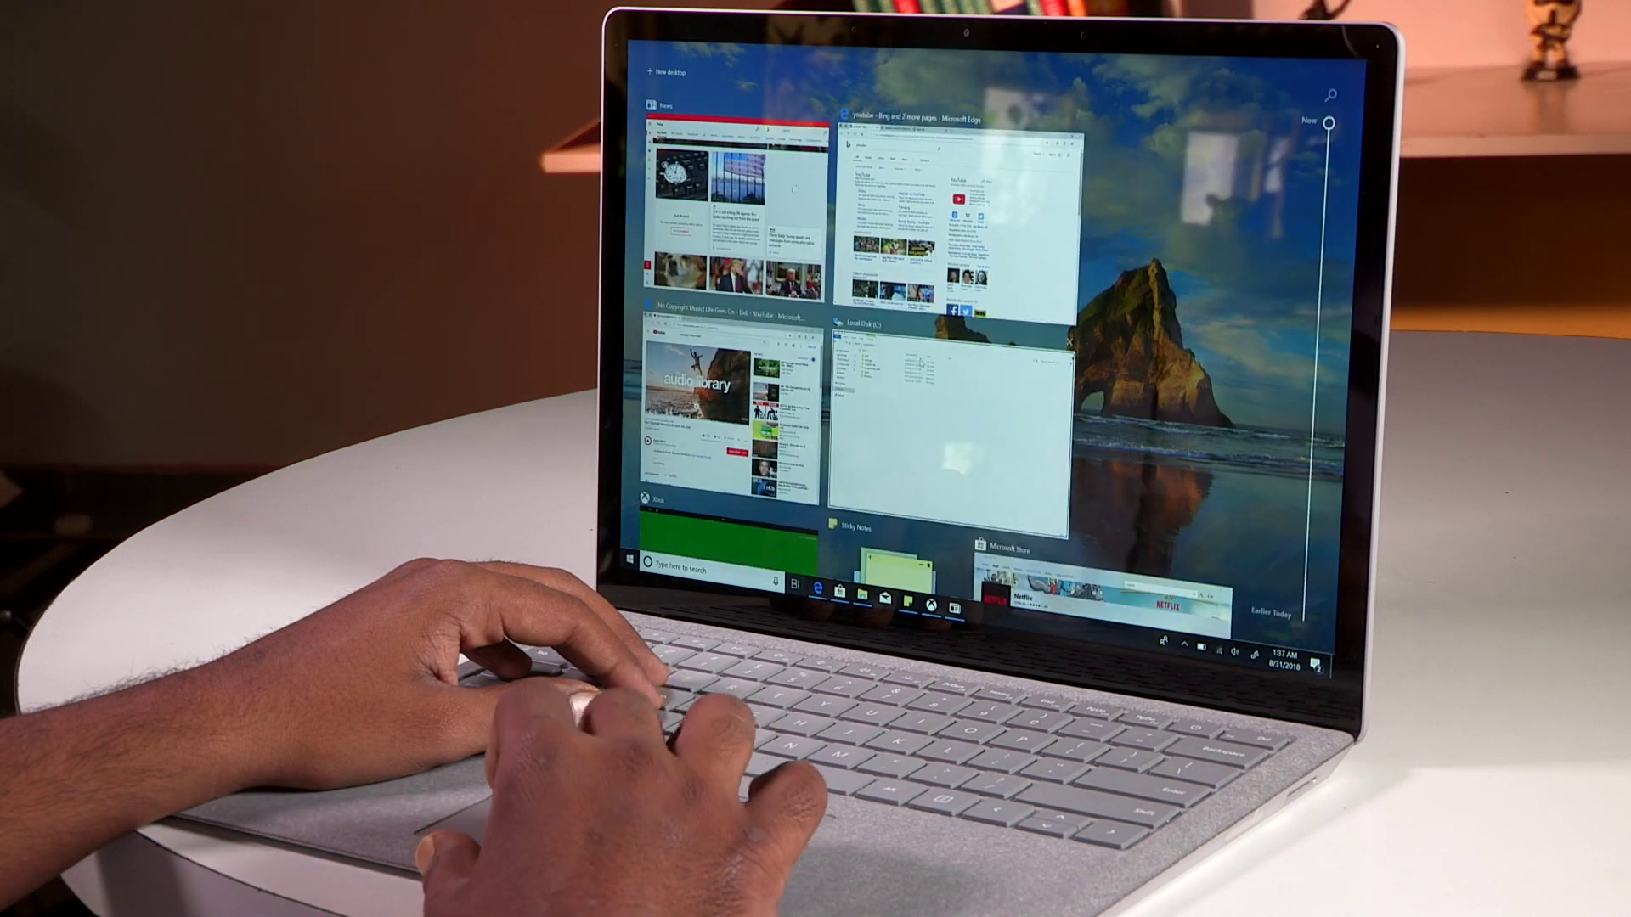
pyautogui.scroll(-5, 922, 363)
pyautogui.scroll(-2, 921, 363)
pyautogui.click(777, 334)
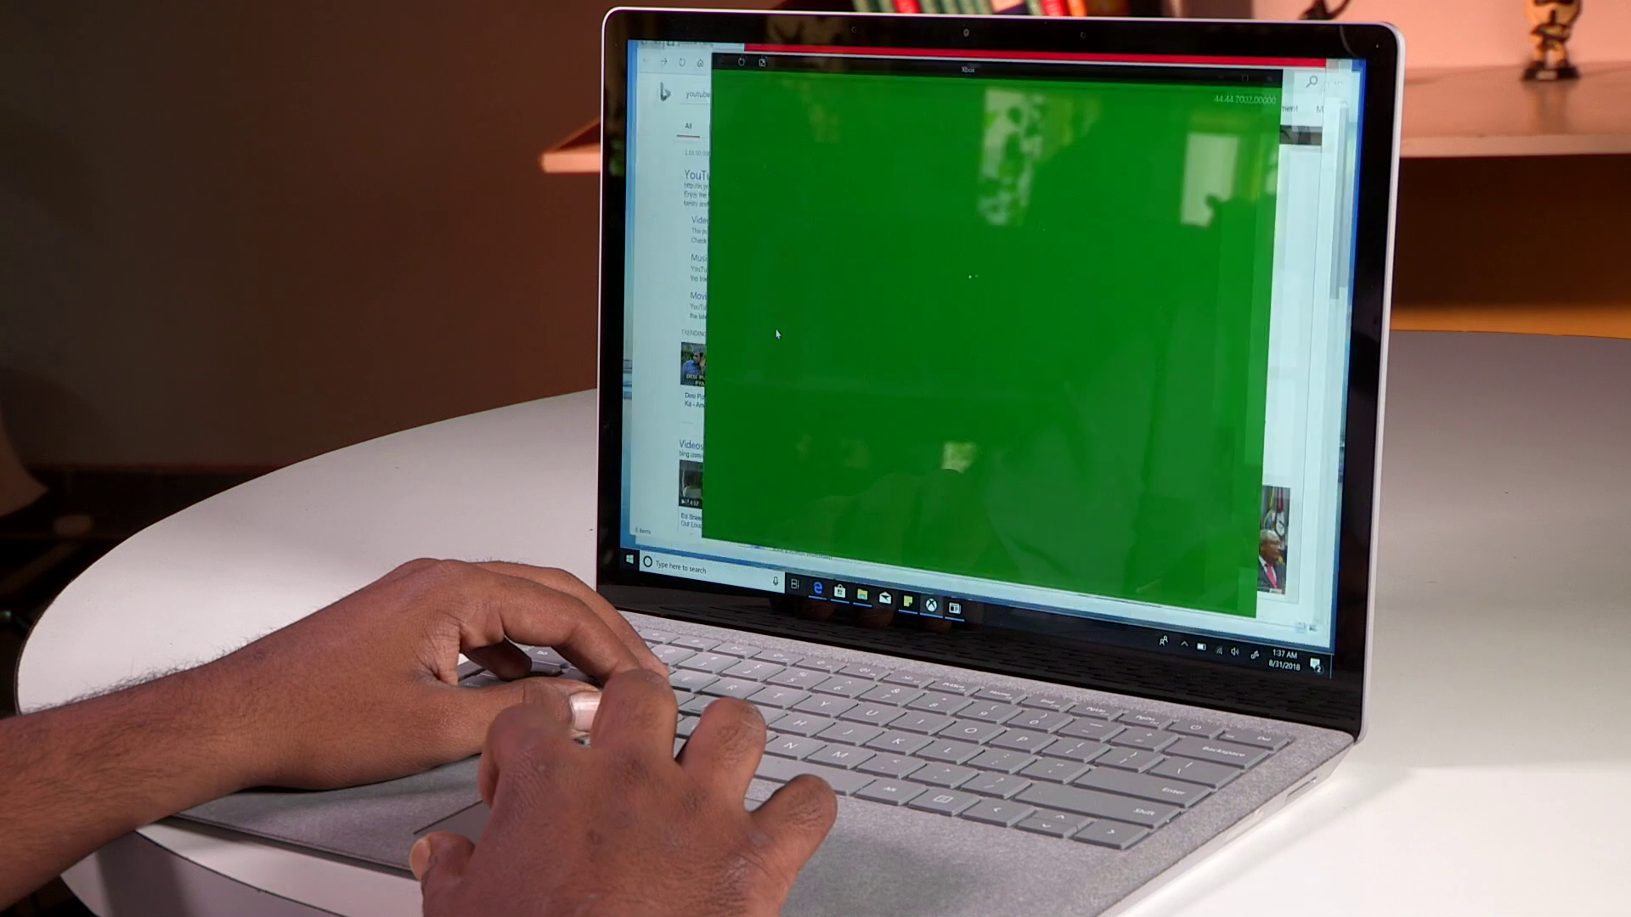
pyautogui.click(960, 471)
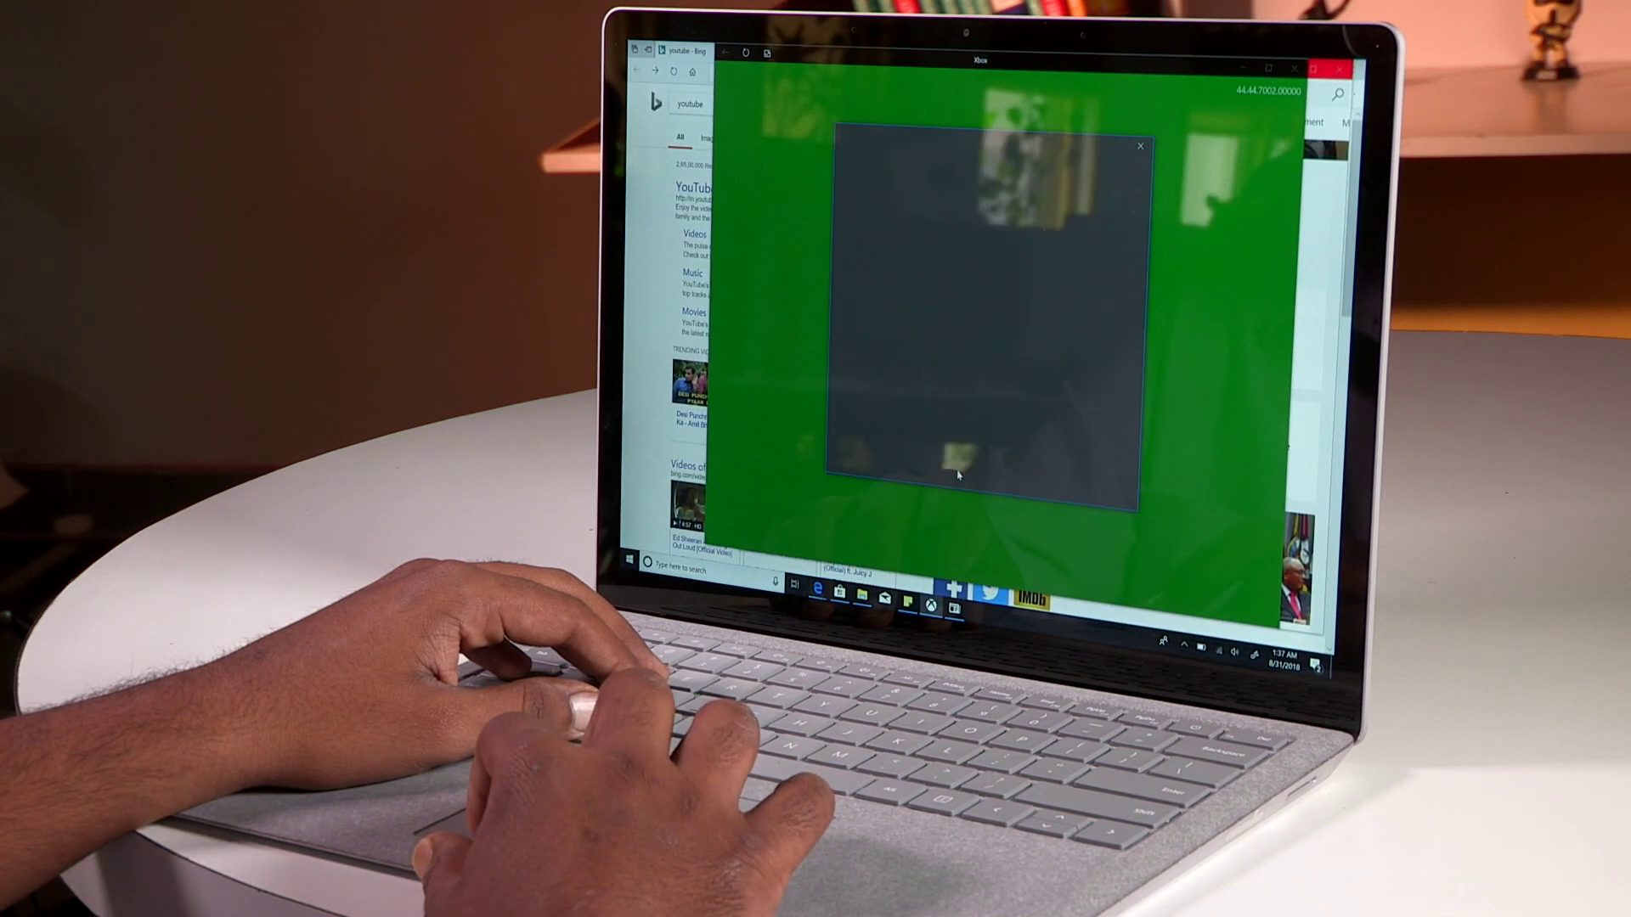
pyautogui.press('super+Tab')
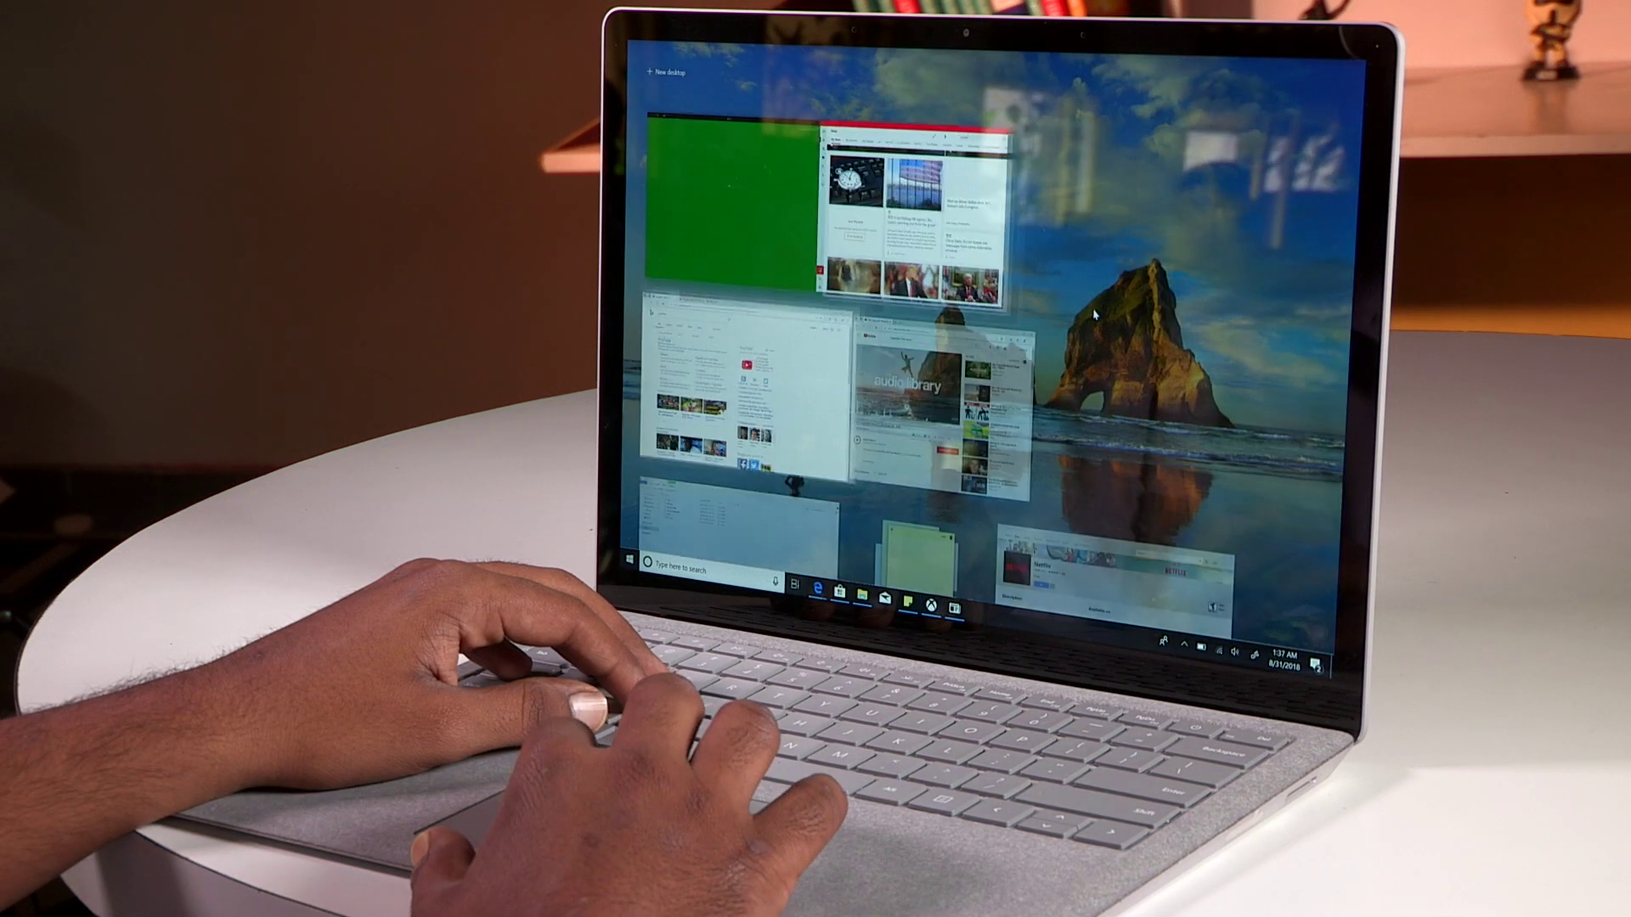
pyautogui.click(965, 317)
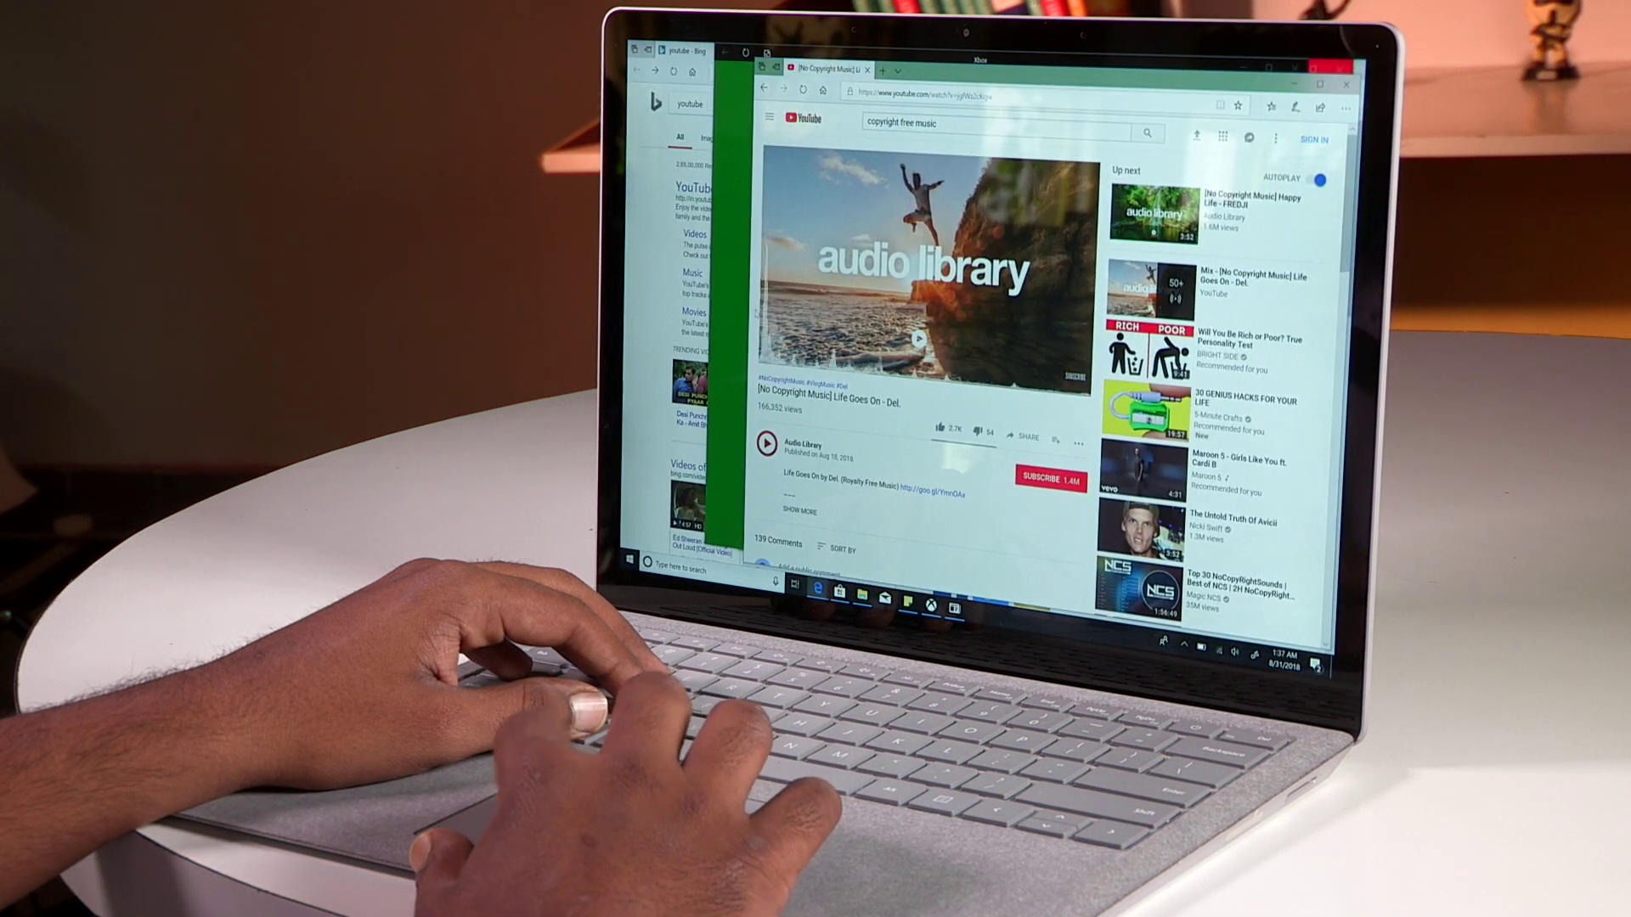
pyautogui.scroll(-5, 1055, 456)
pyautogui.scroll(5, 1056, 456)
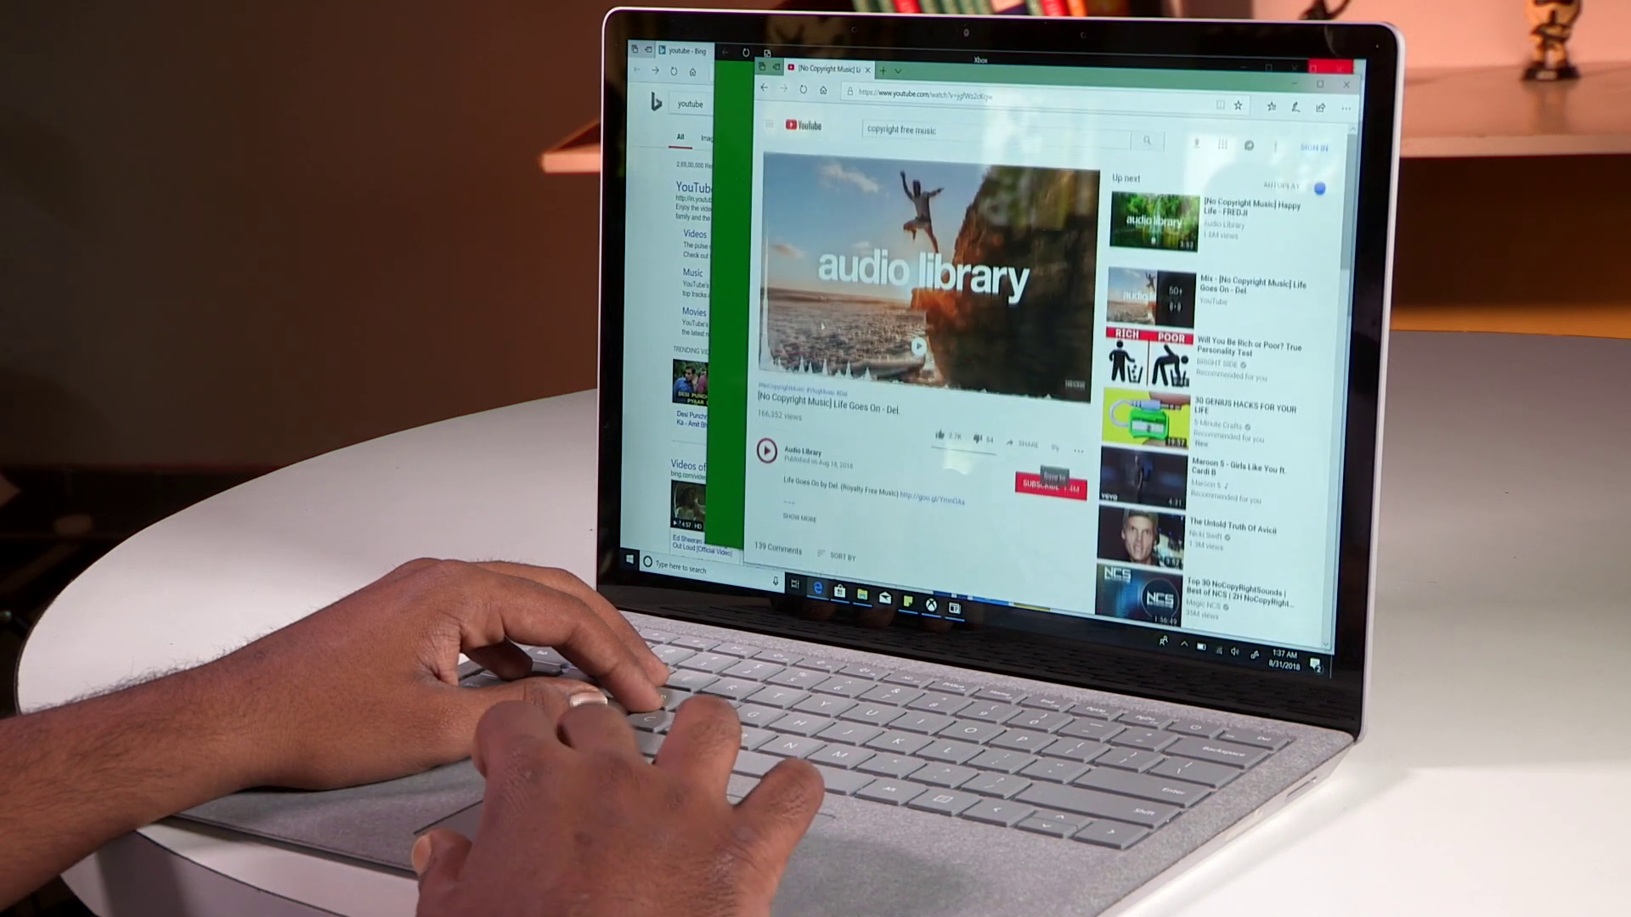
pyautogui.click(664, 242)
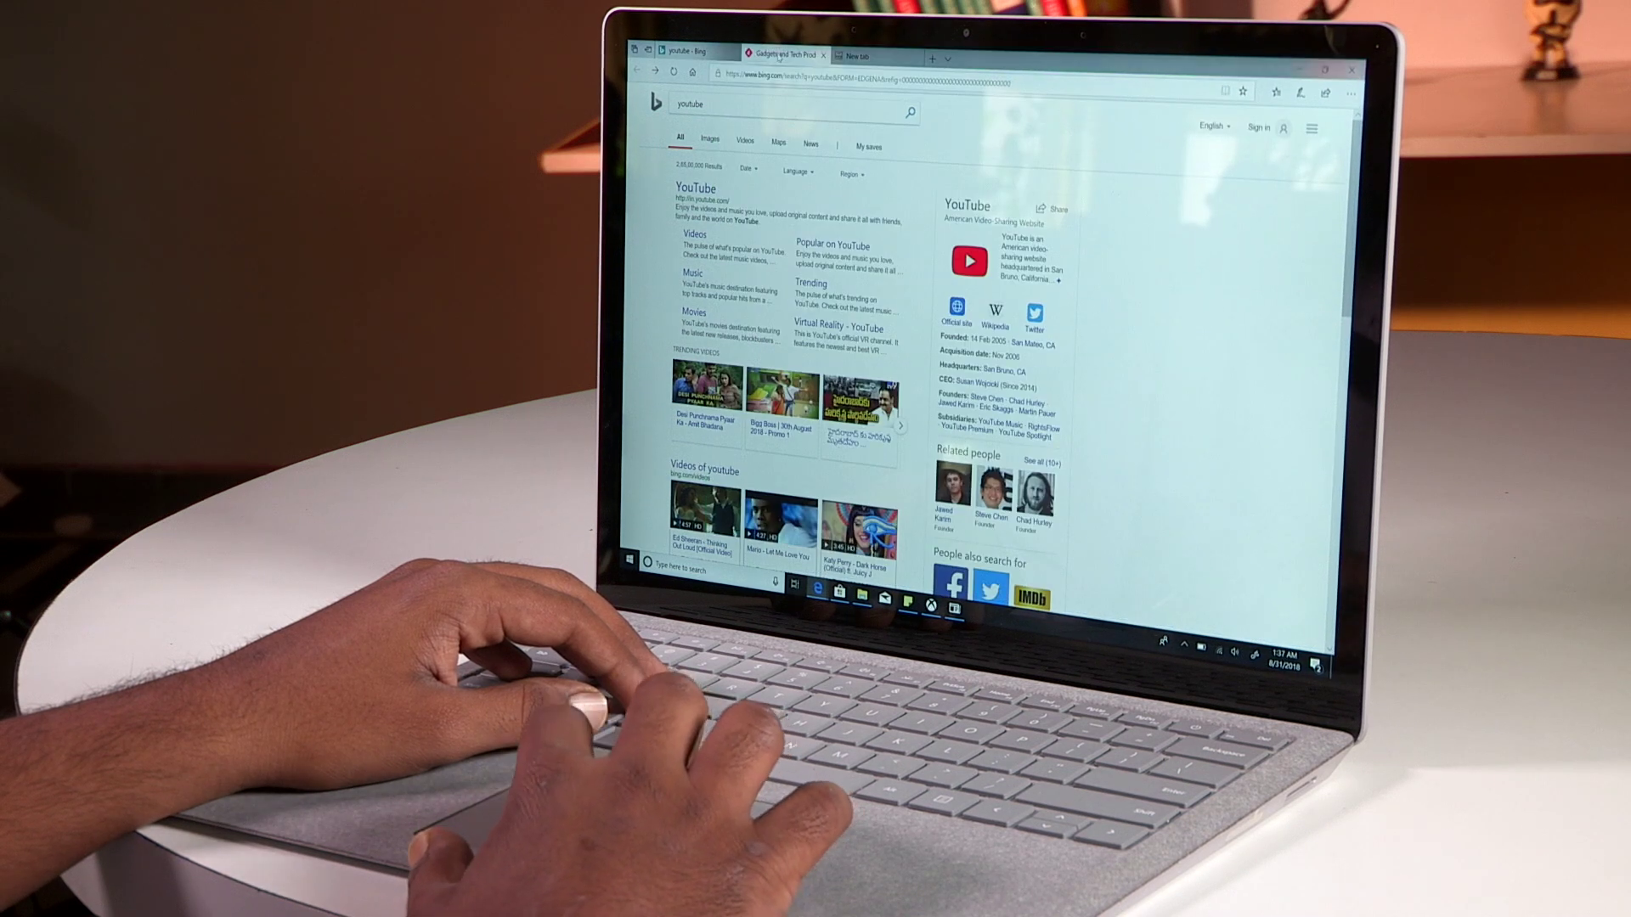
pyautogui.hotkey('ctrl', 'Tab')
pyautogui.scroll(-5, 956, 348)
pyautogui.scroll(-5, 956, 347)
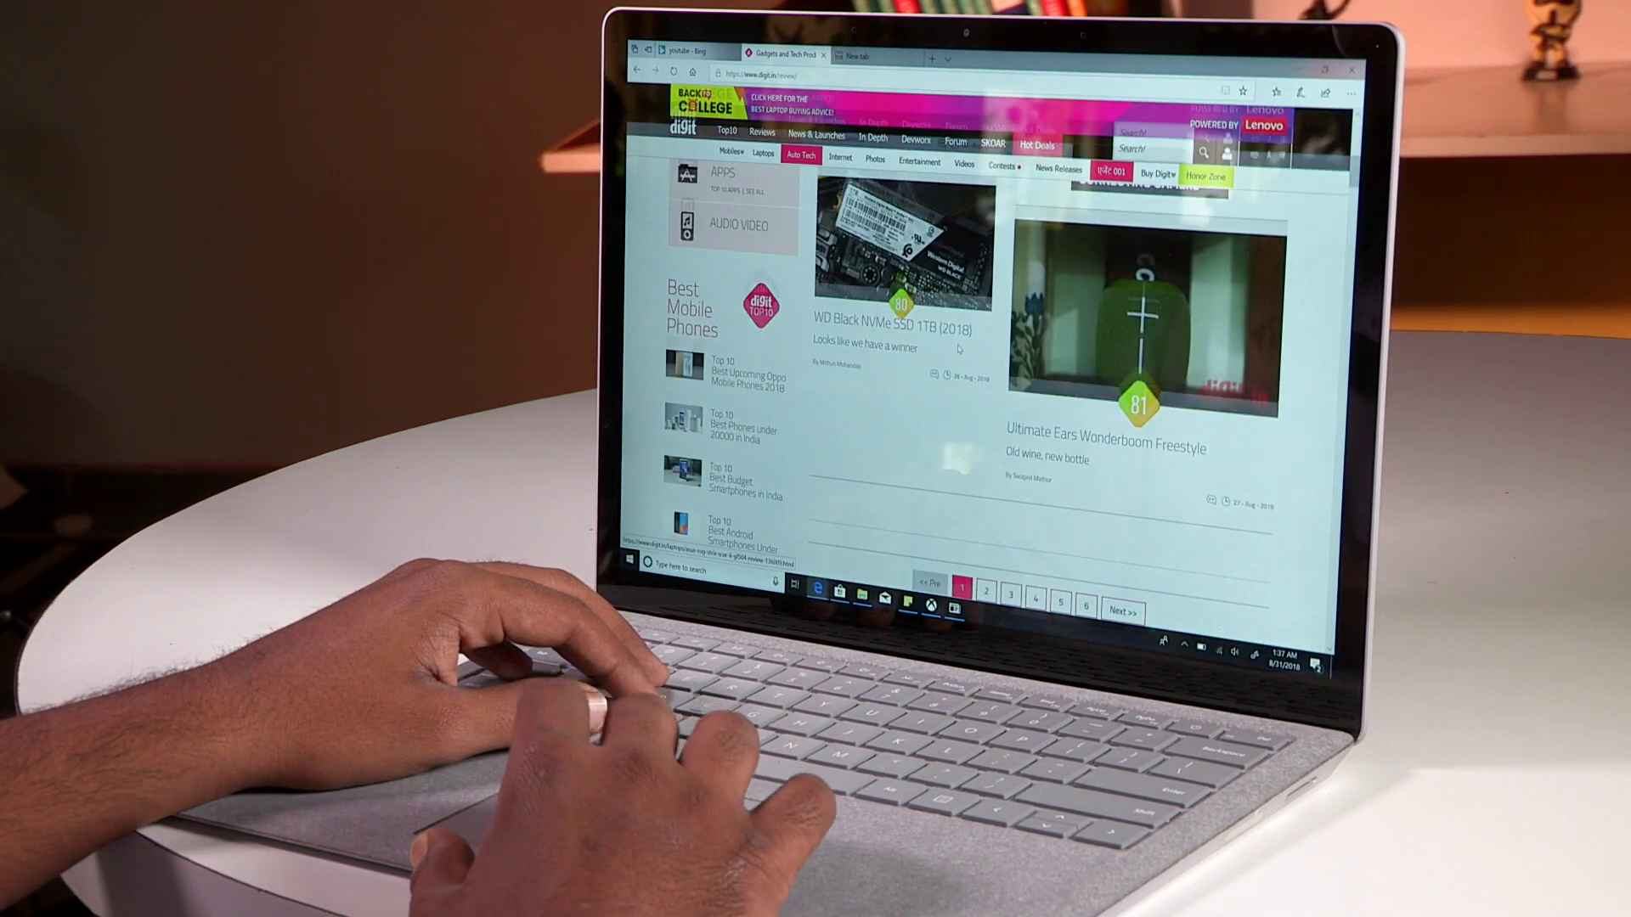
pyautogui.scroll(-5, 956, 349)
pyautogui.scroll(15, 947, 351)
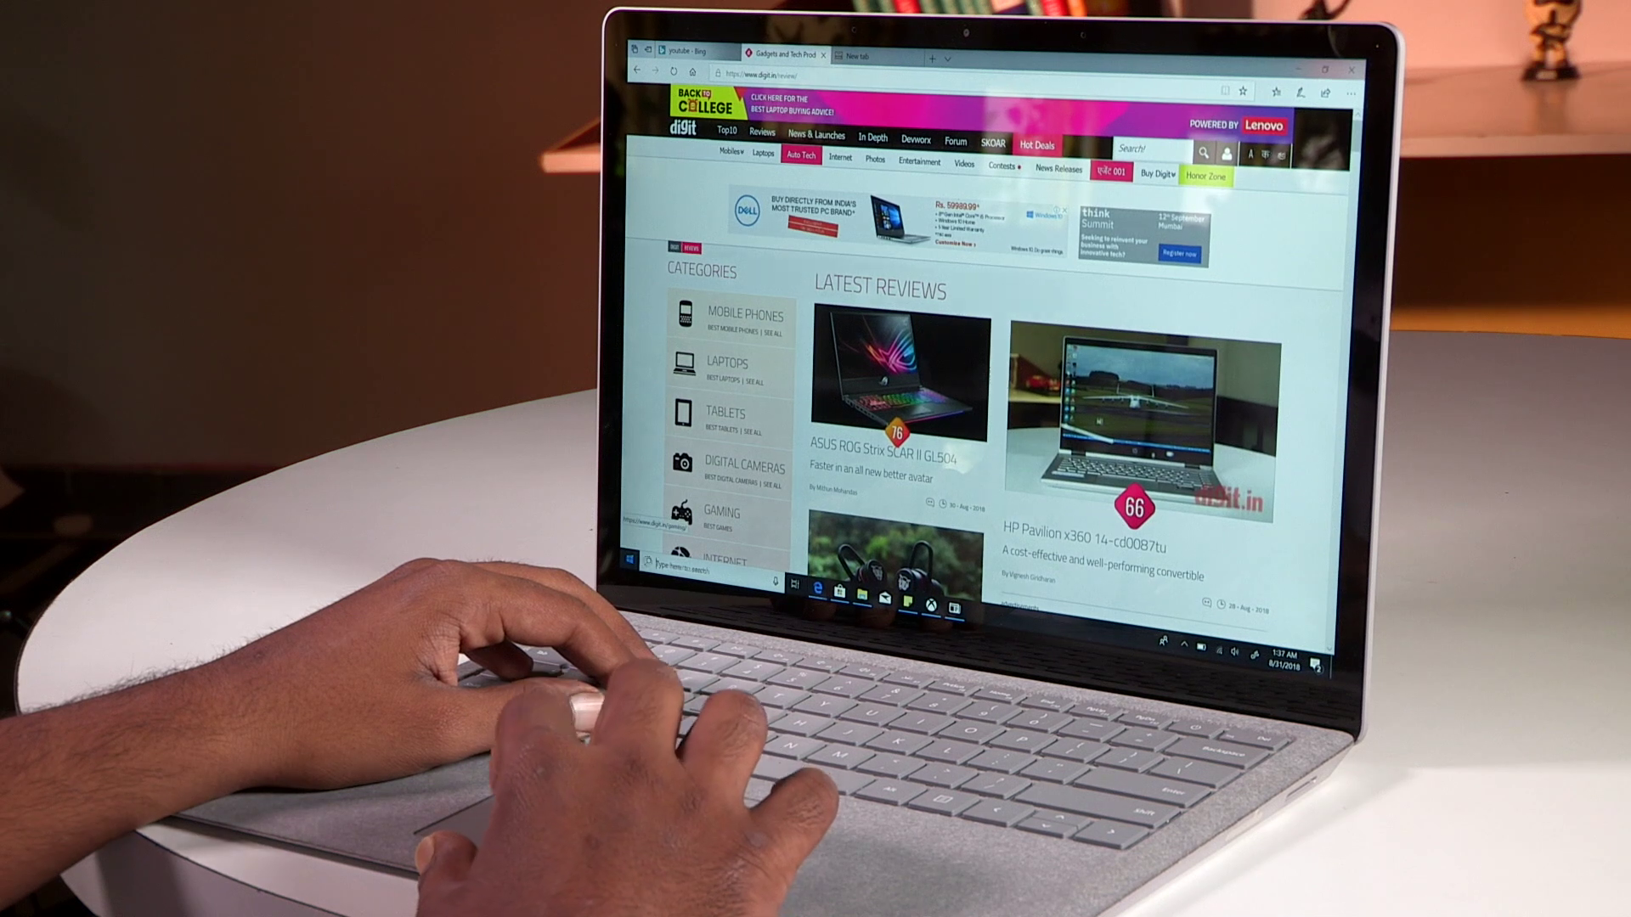
# Open and close Start, then peek at Timeline and return to the digit.in page.
pyautogui.press('super')
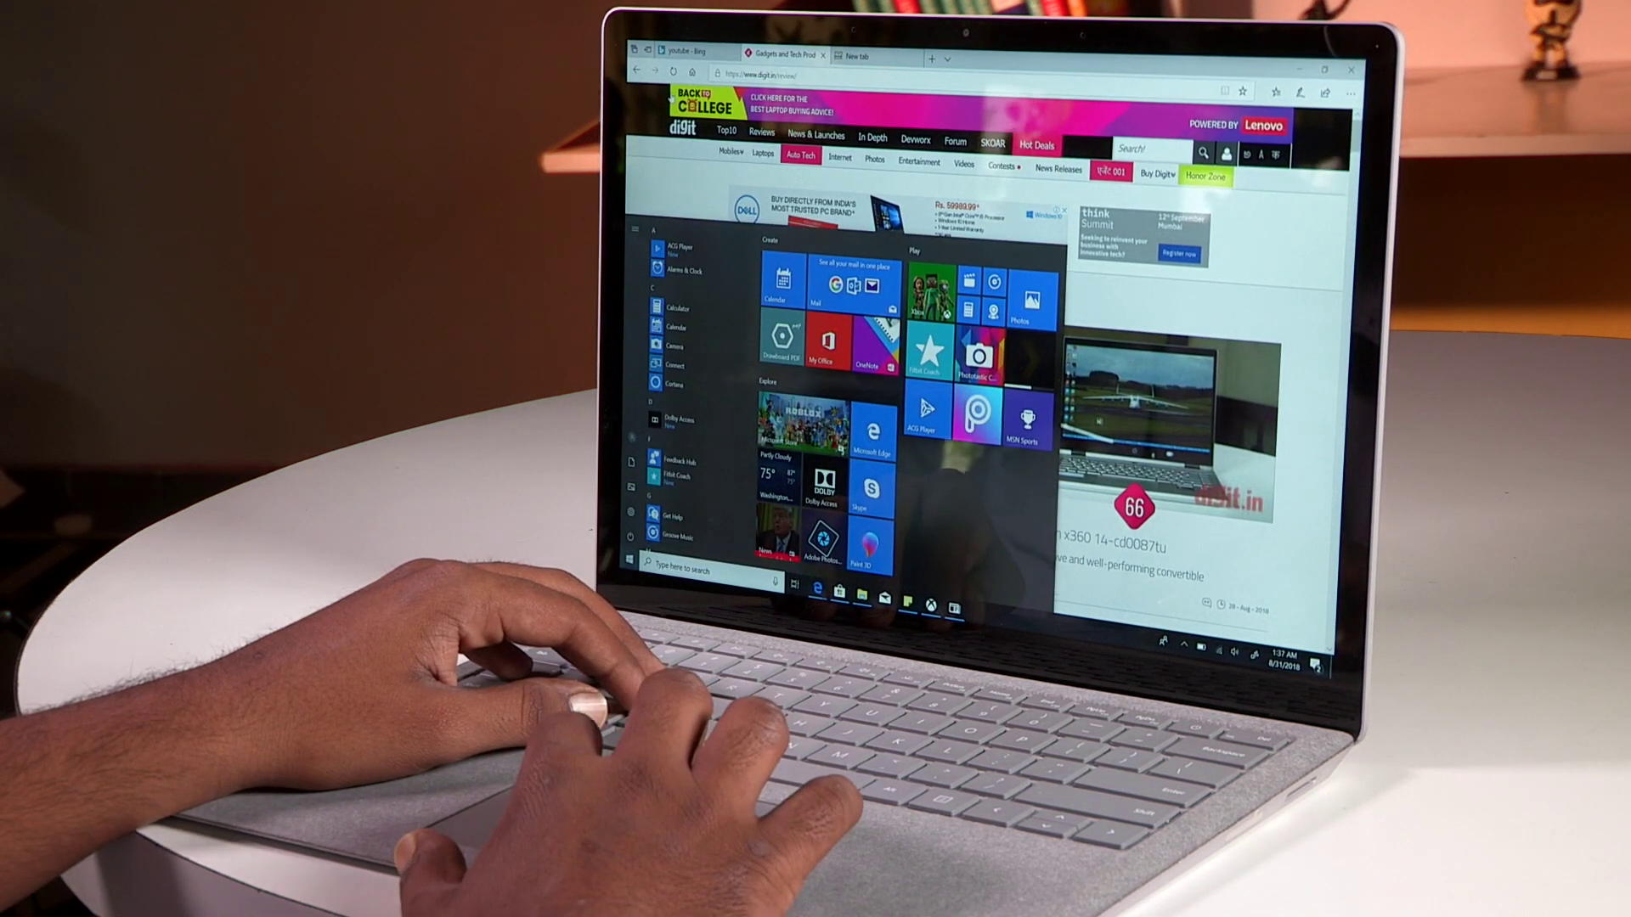
pyautogui.press('super')
pyautogui.press('super+Tab')
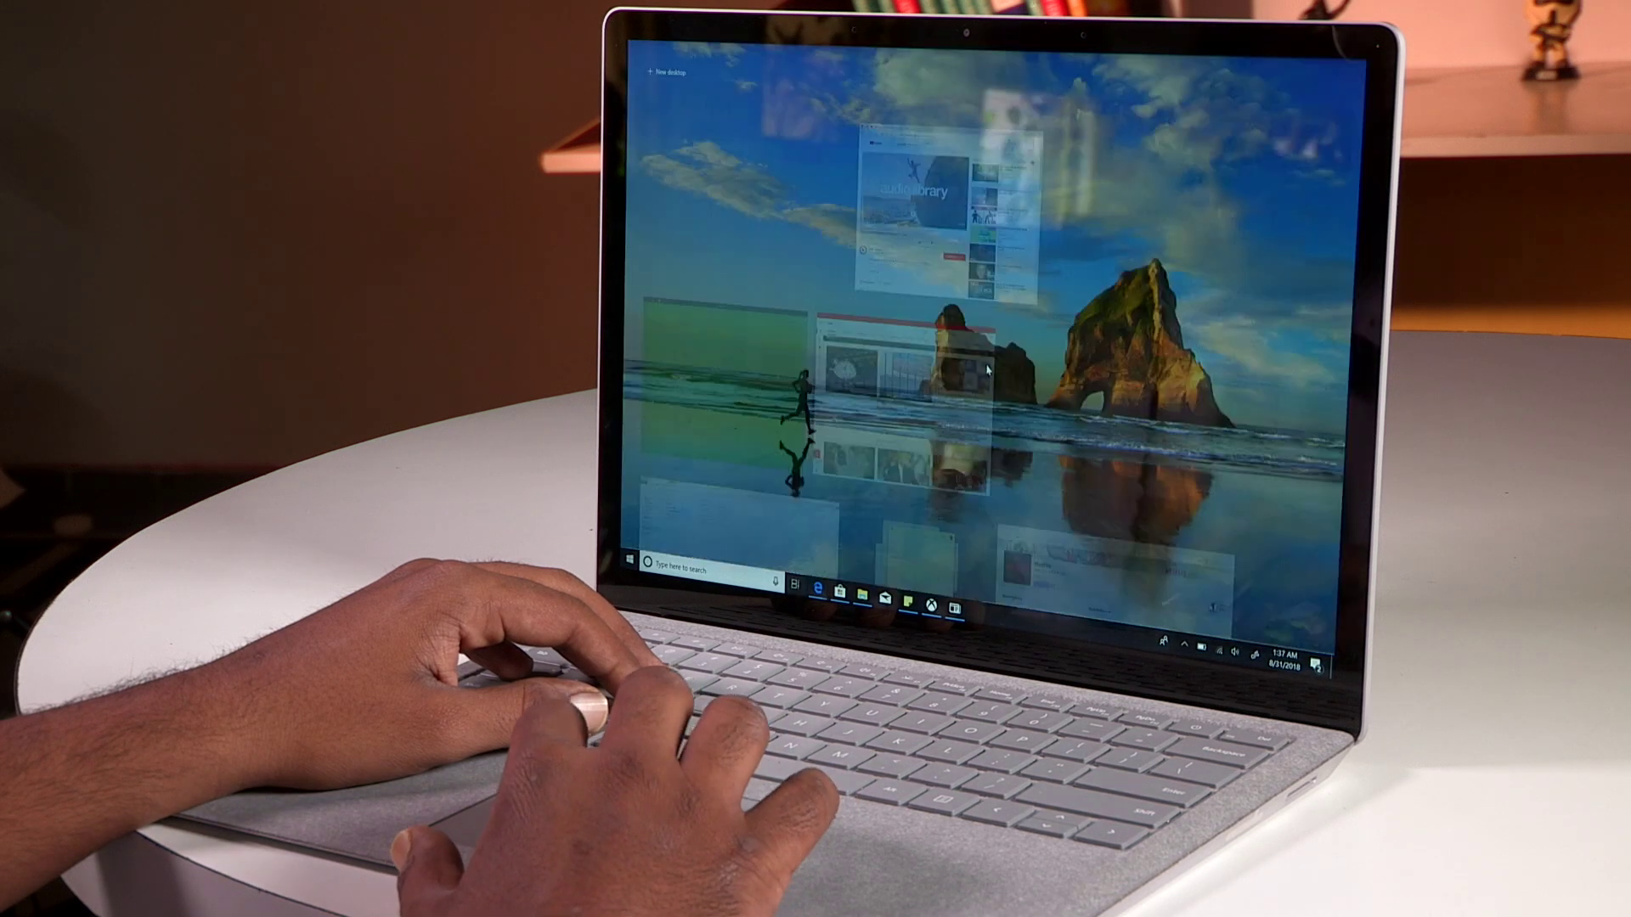
pyautogui.scroll(-5, 981, 389)
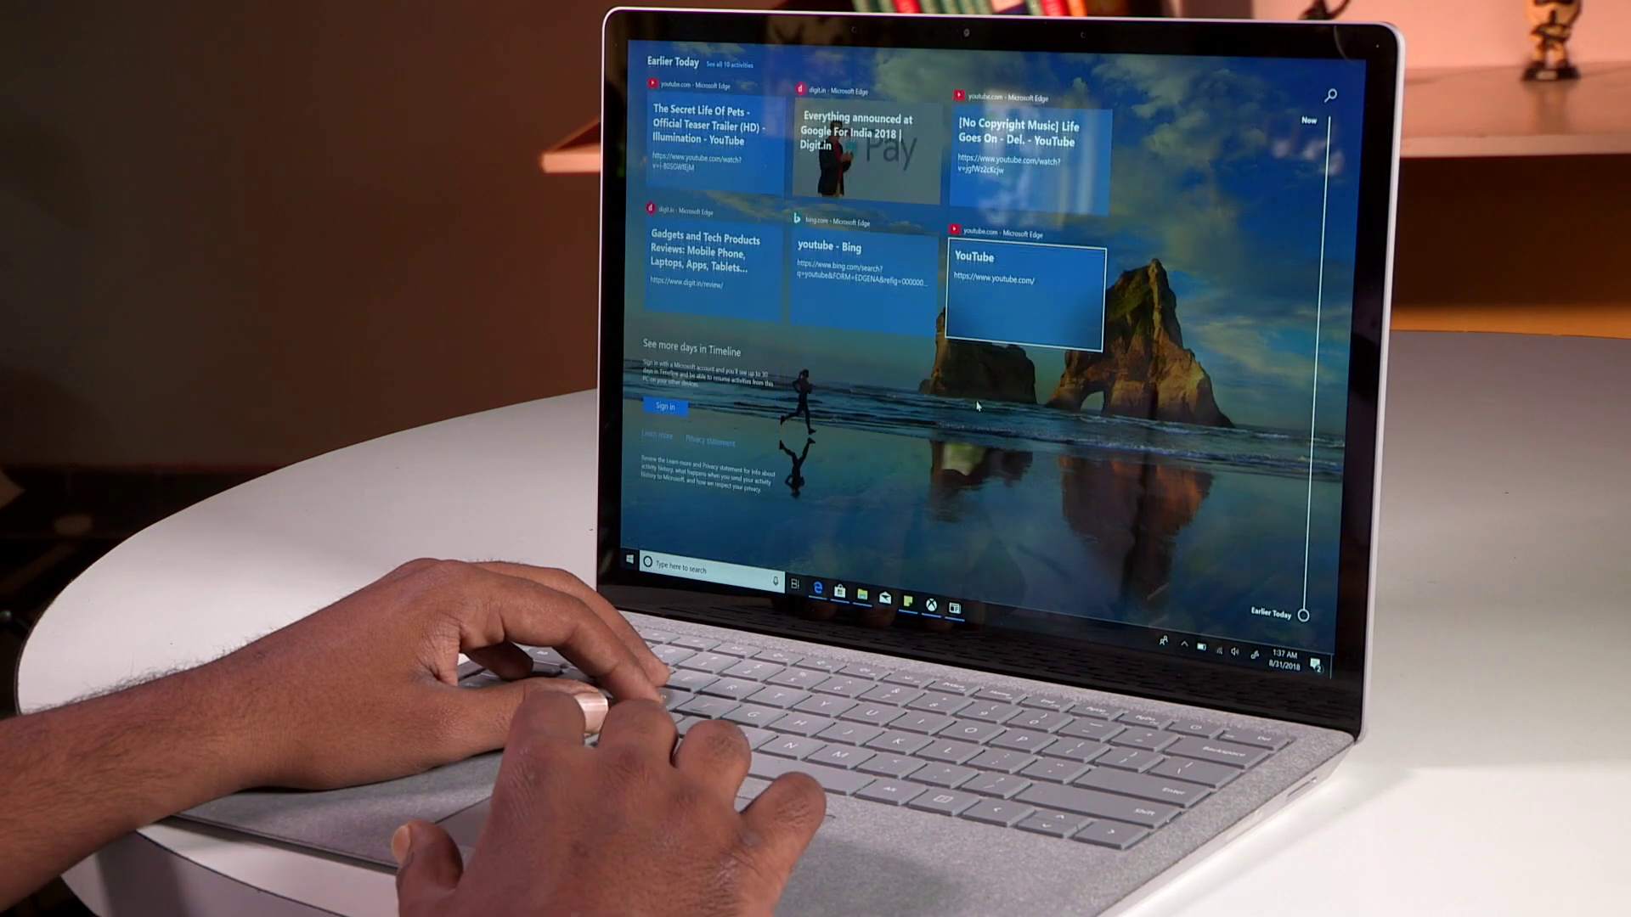
pyautogui.scroll(5, 978, 405)
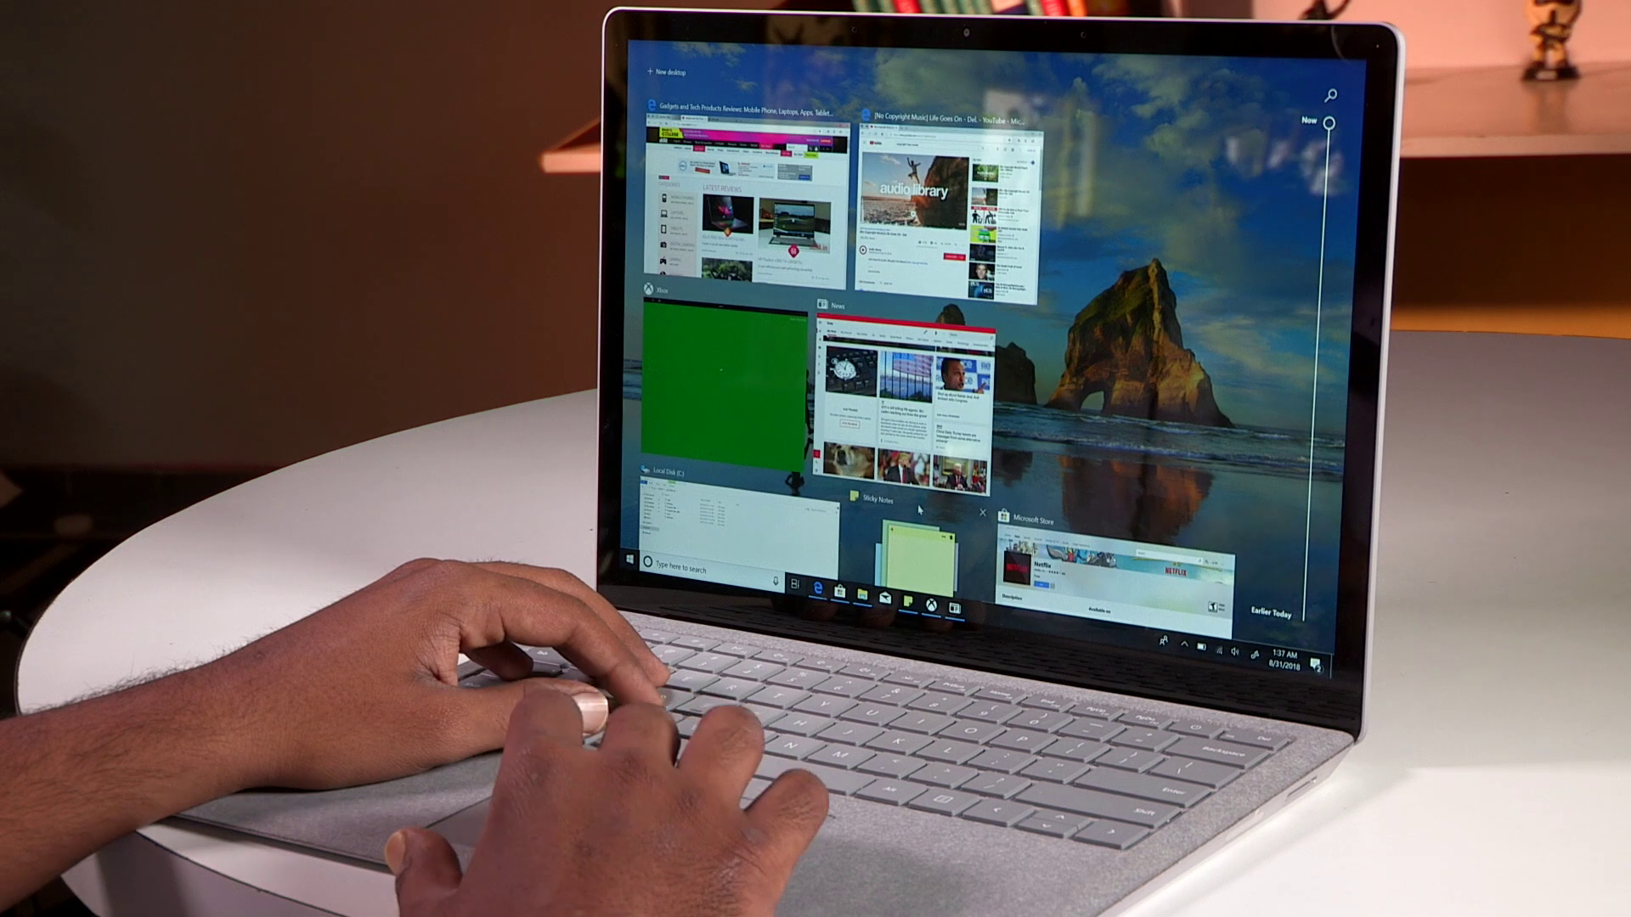
pyautogui.press('Escape')
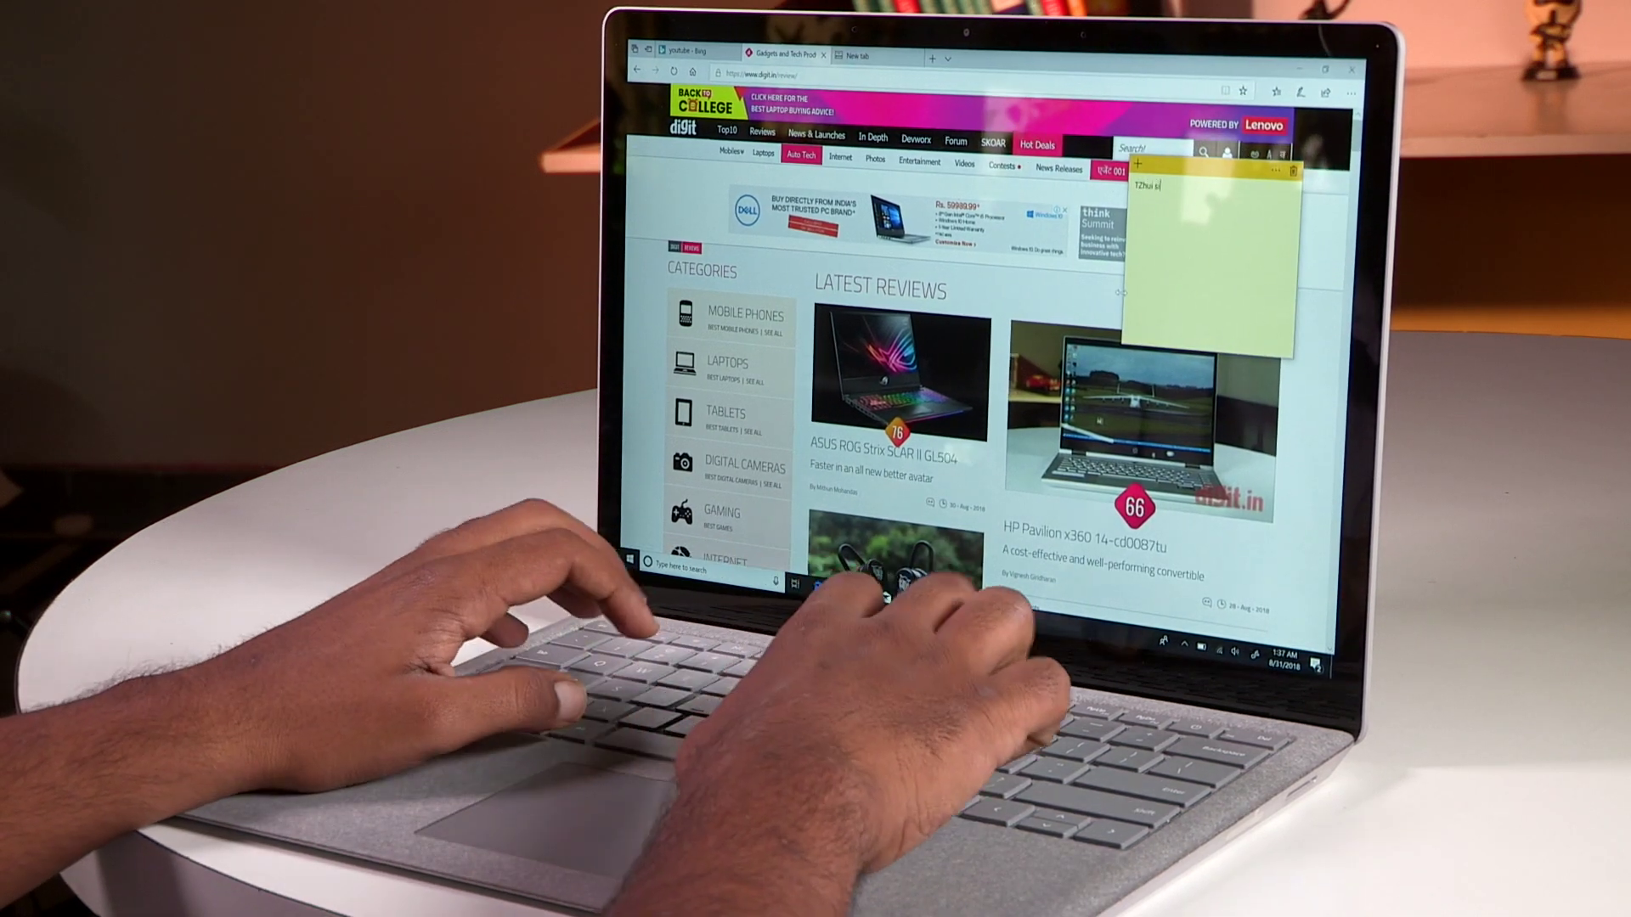
pyautogui.write('12hui n')
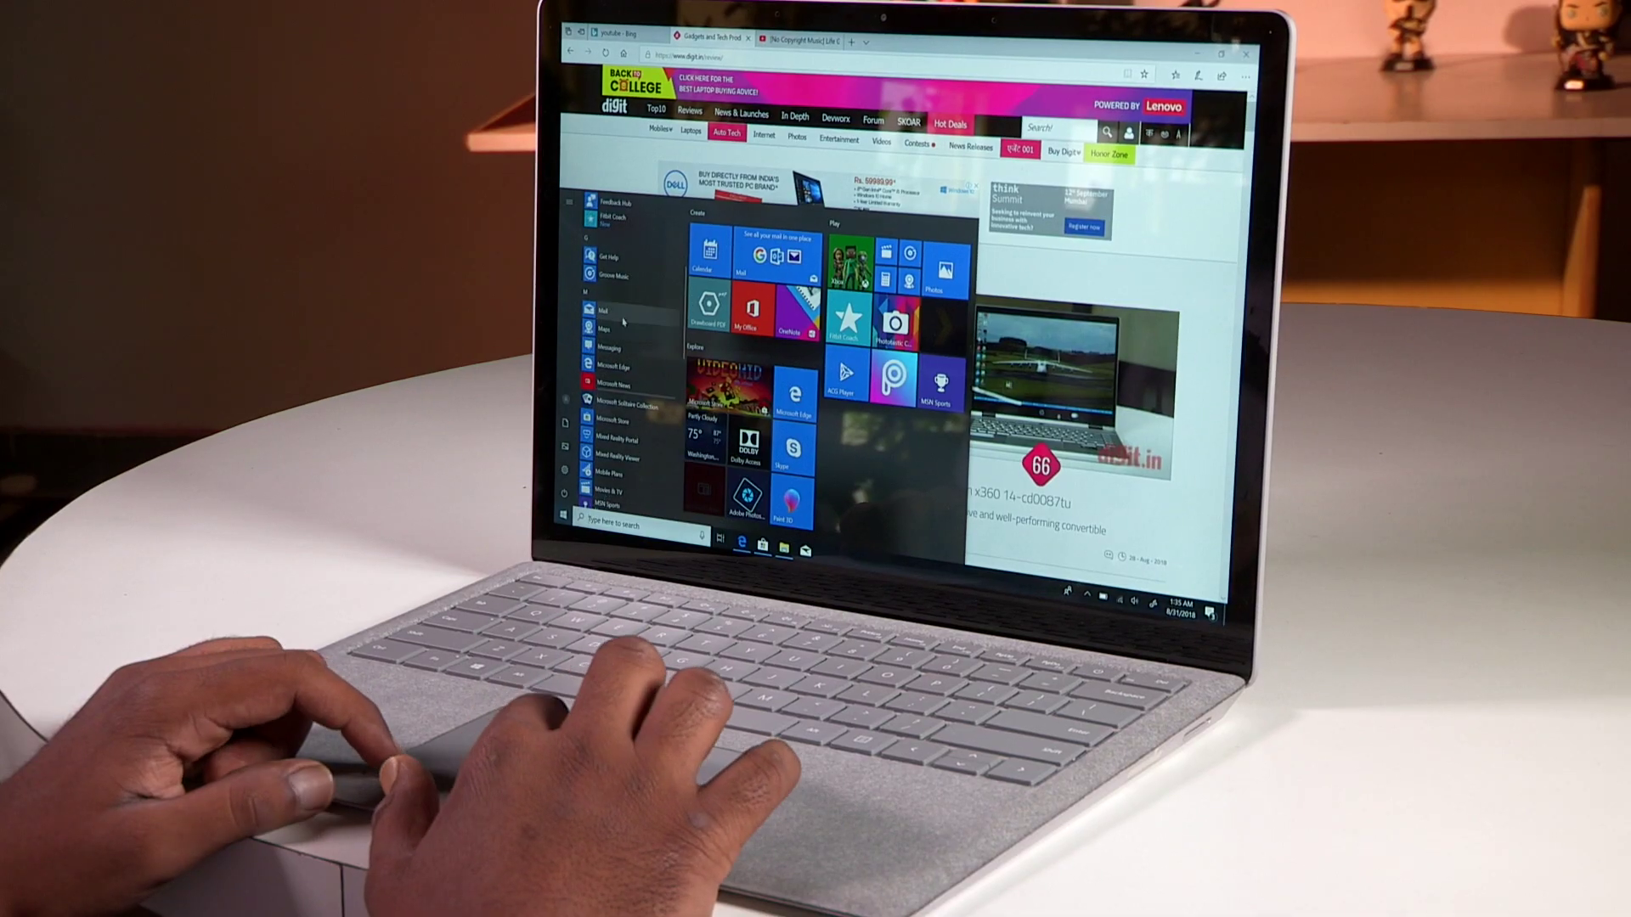
# Launch Groove Music and then Settings from the Start menu.
pyautogui.click(619, 275)
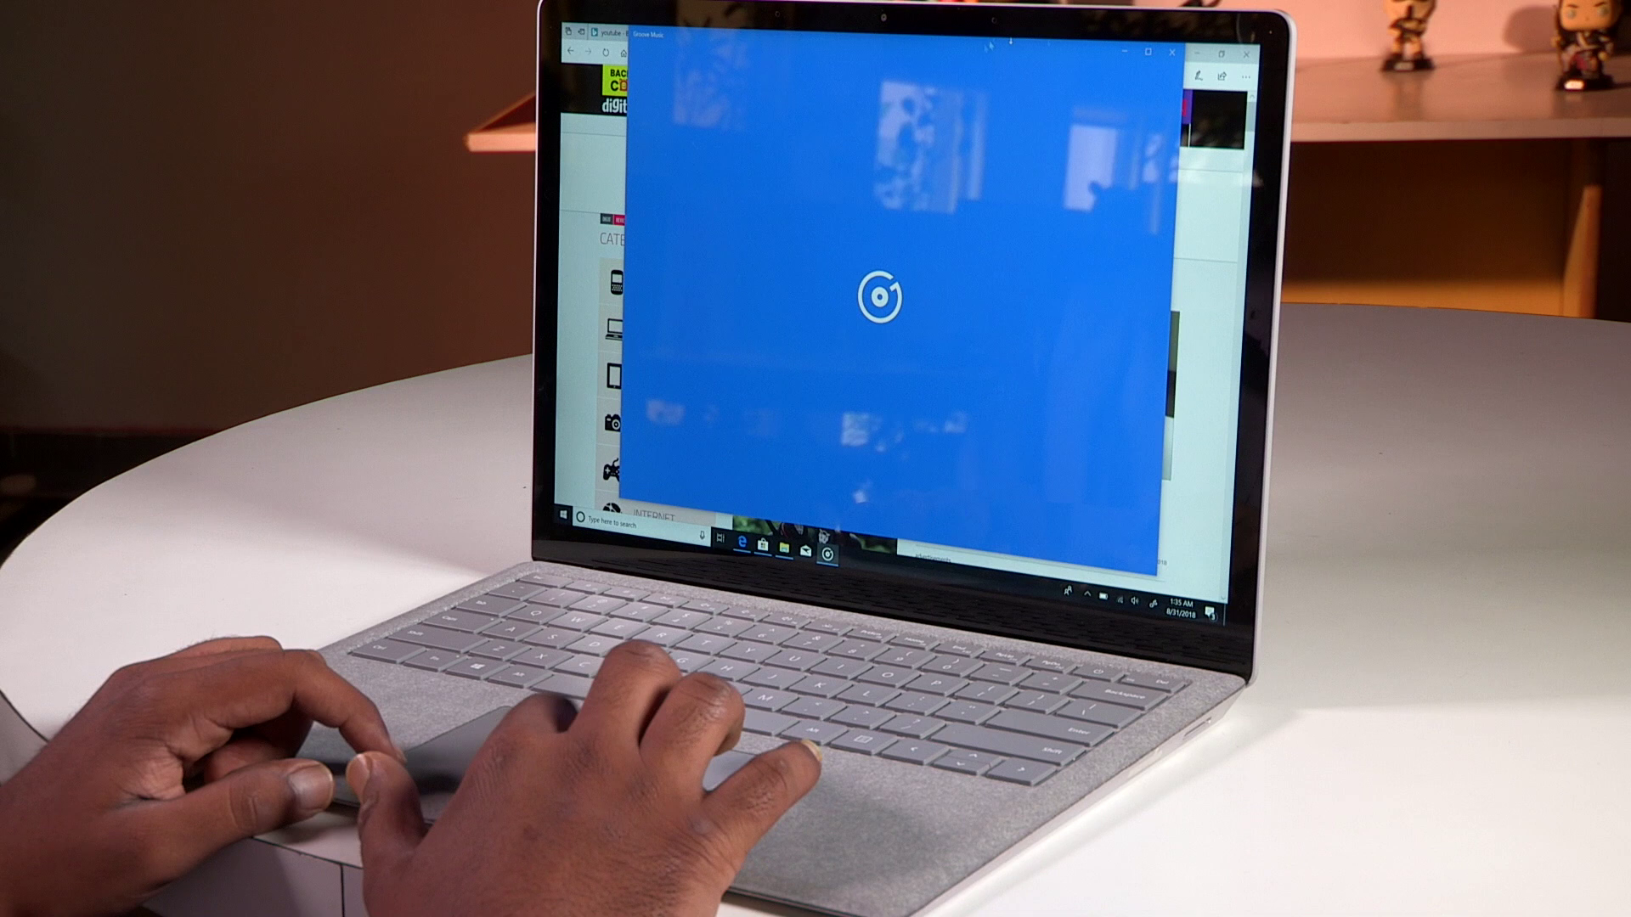
pyautogui.press('super')
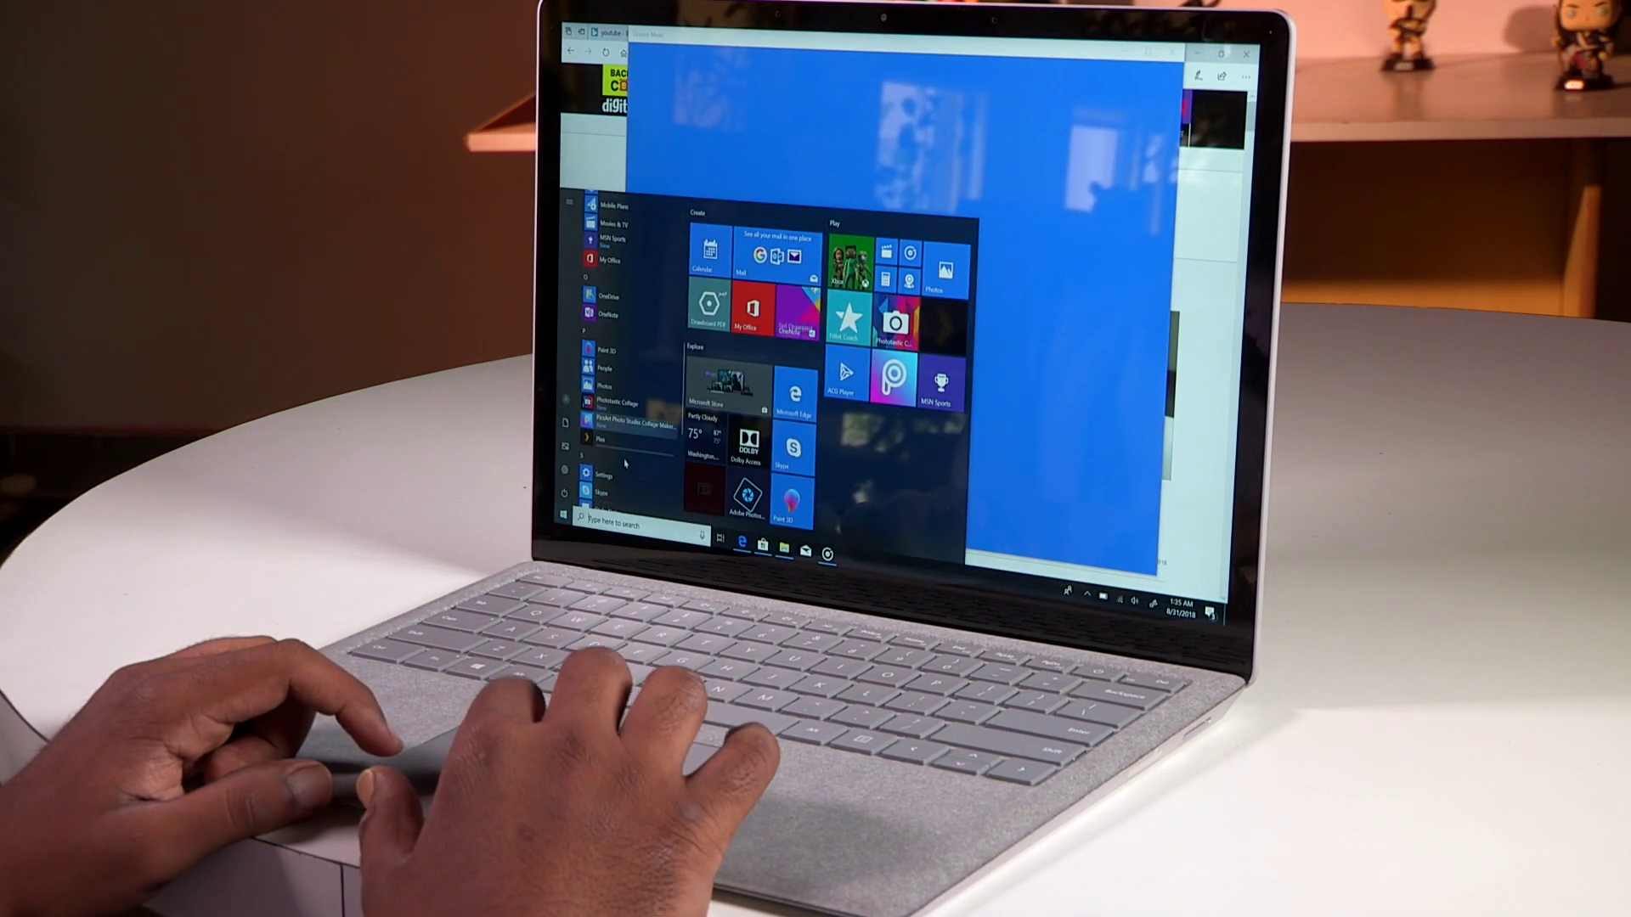
pyautogui.scroll(-5, 633, 328)
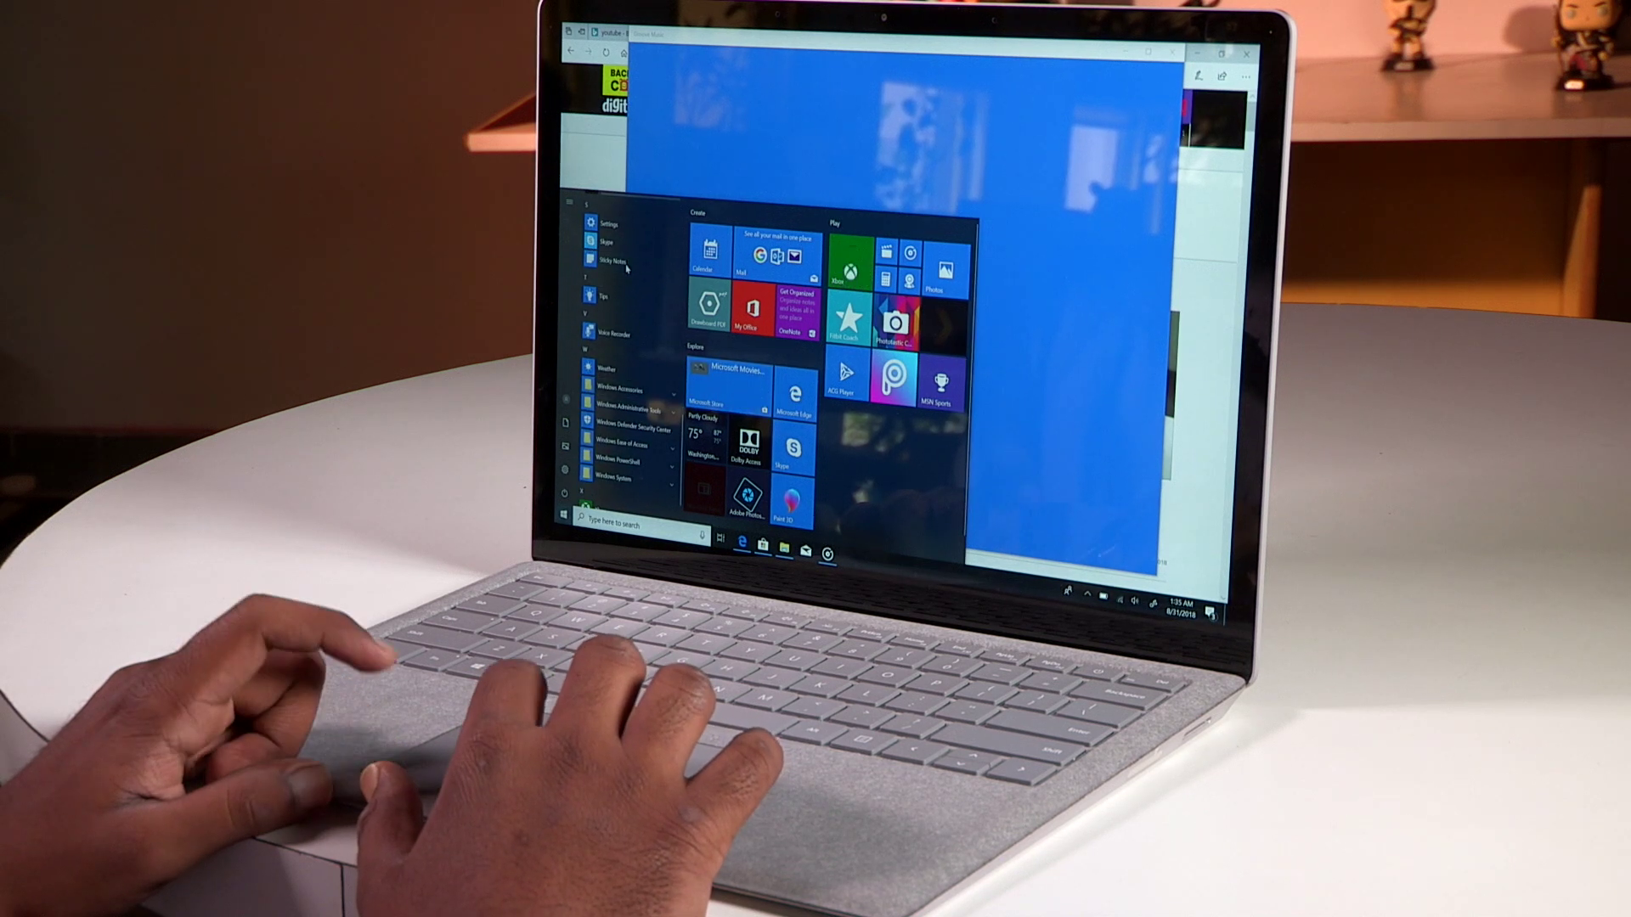
pyautogui.click(609, 224)
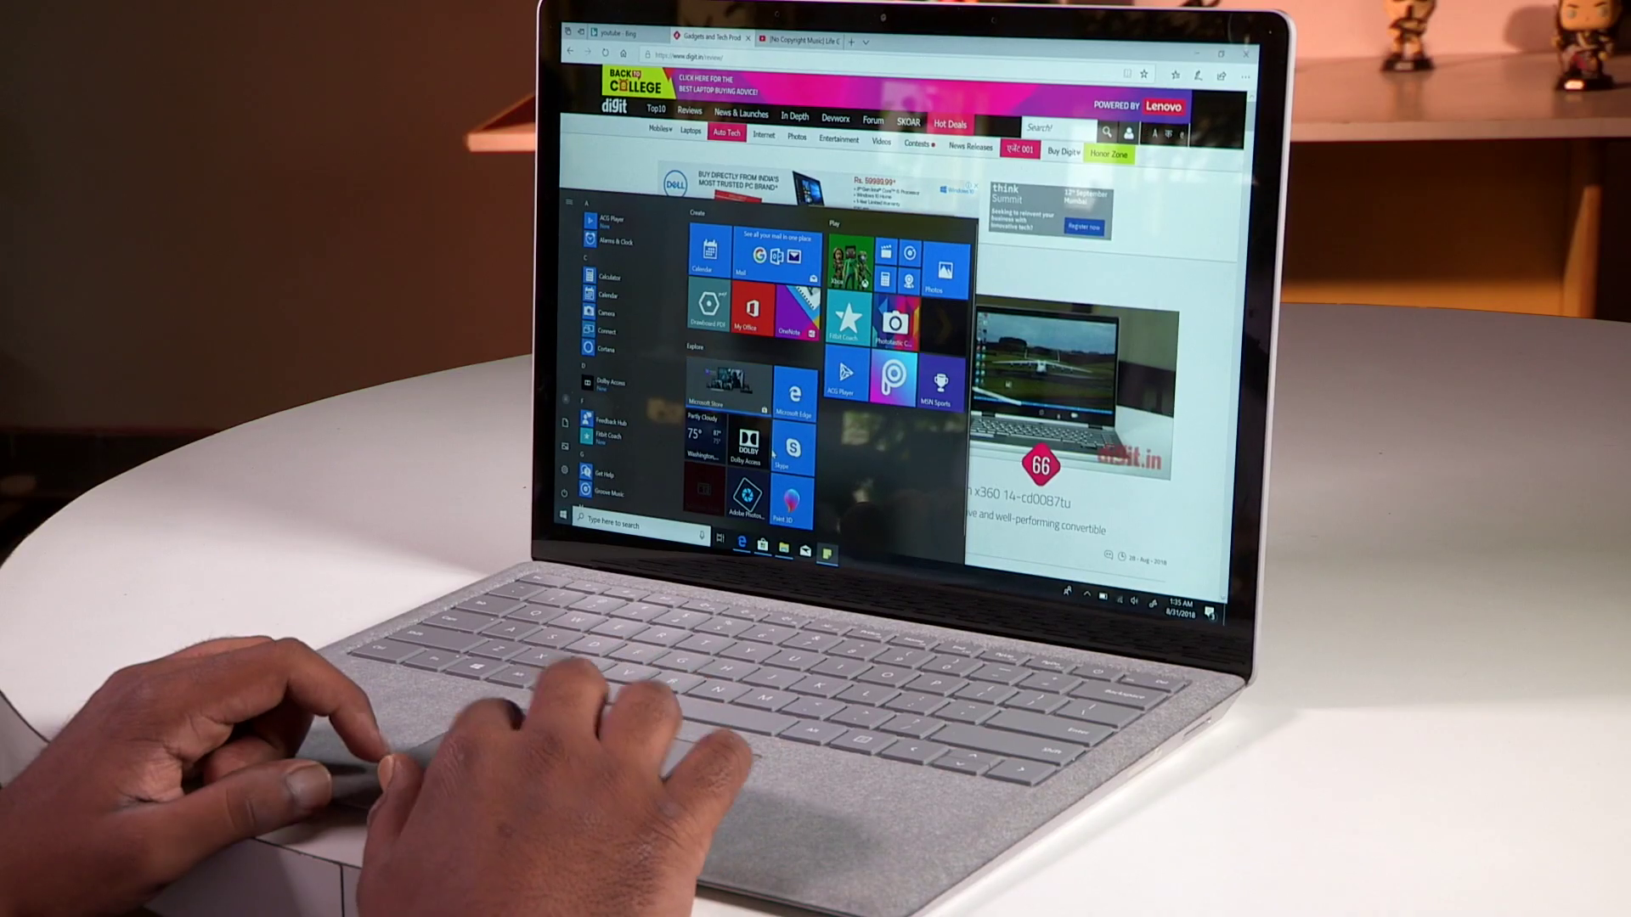
# Bring the yellow sticky note forward and move it to the page's upper right.
pyautogui.press('super+Tab')
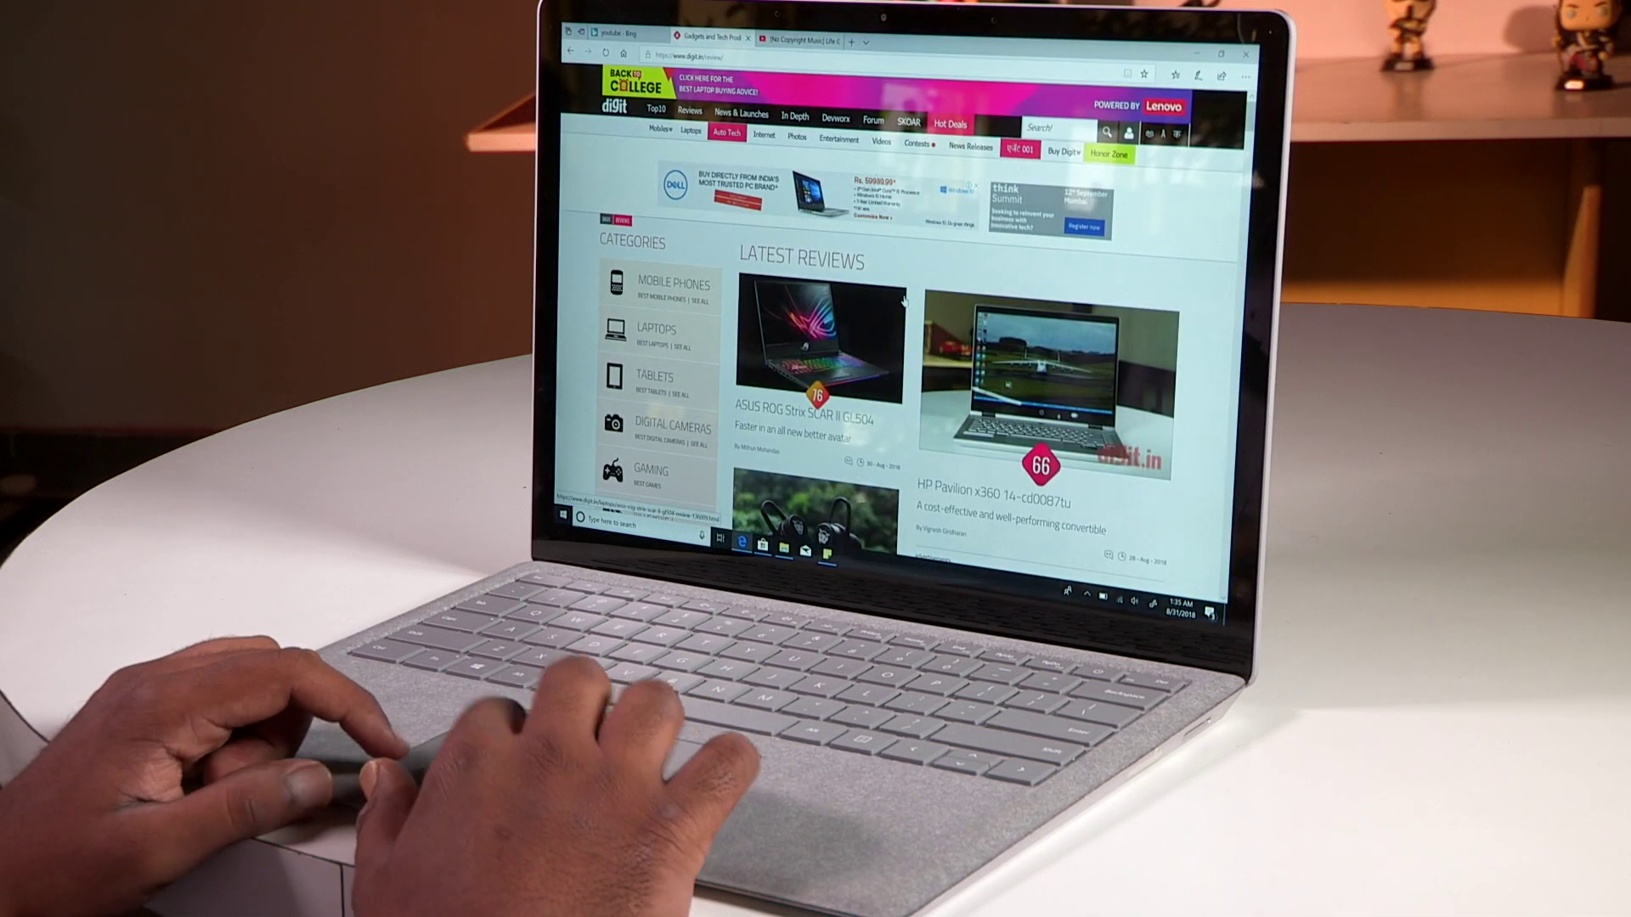
pyautogui.press('super+Tab')
pyautogui.press('Escape')
pyautogui.hotkey('alt', 'Tab')
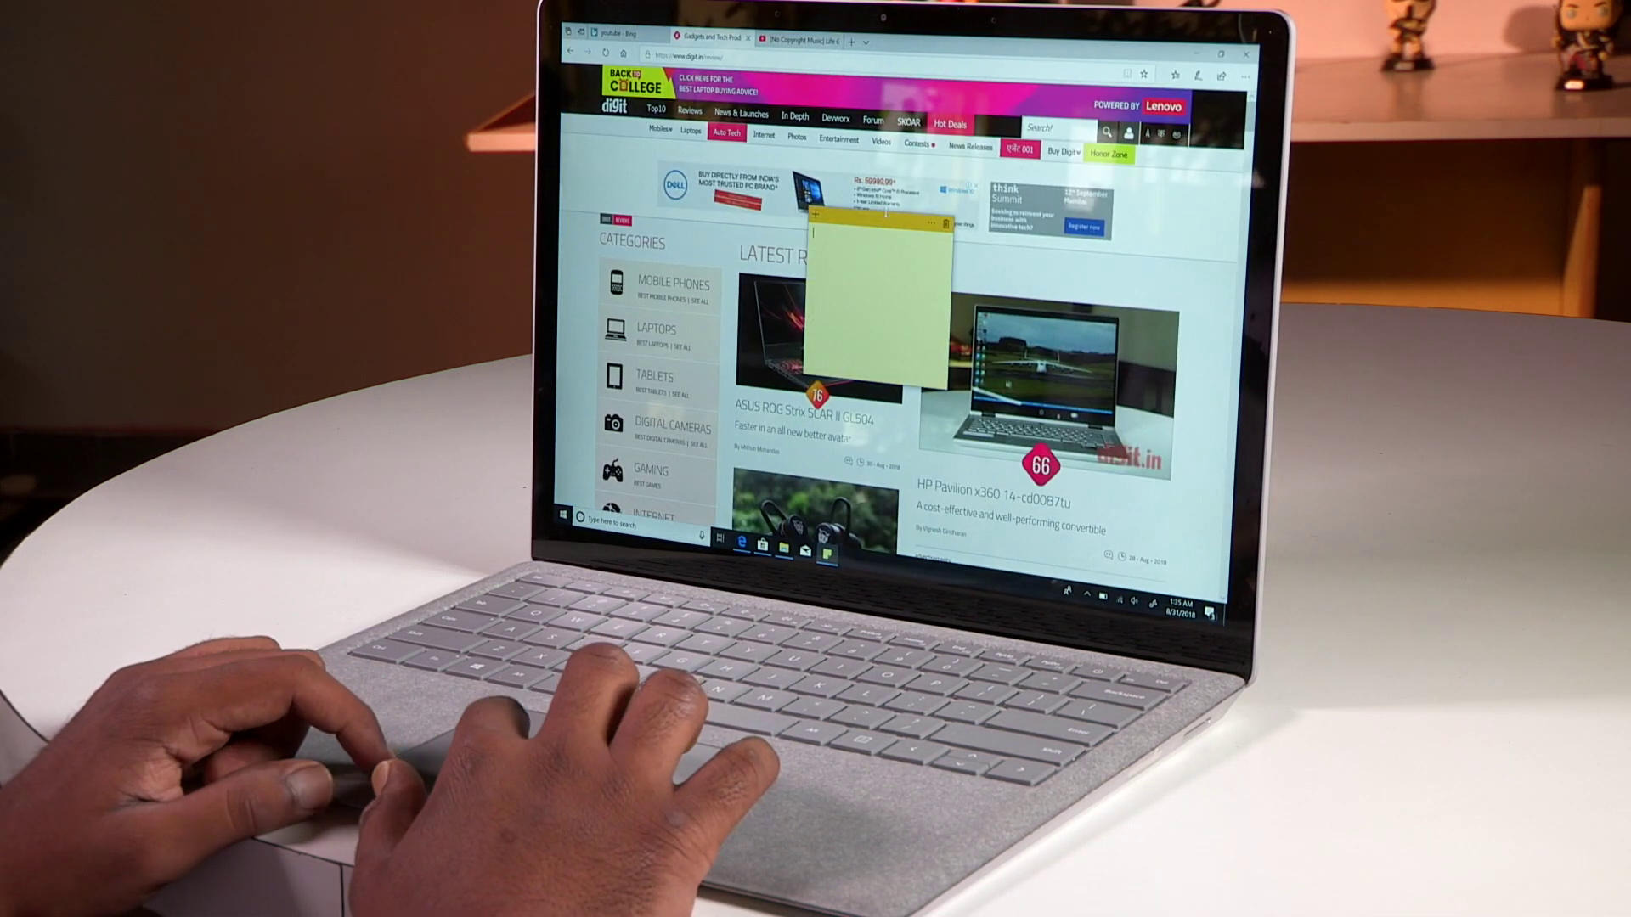
pyautogui.moveTo(881, 225); pyautogui.dragTo(1104, 150)
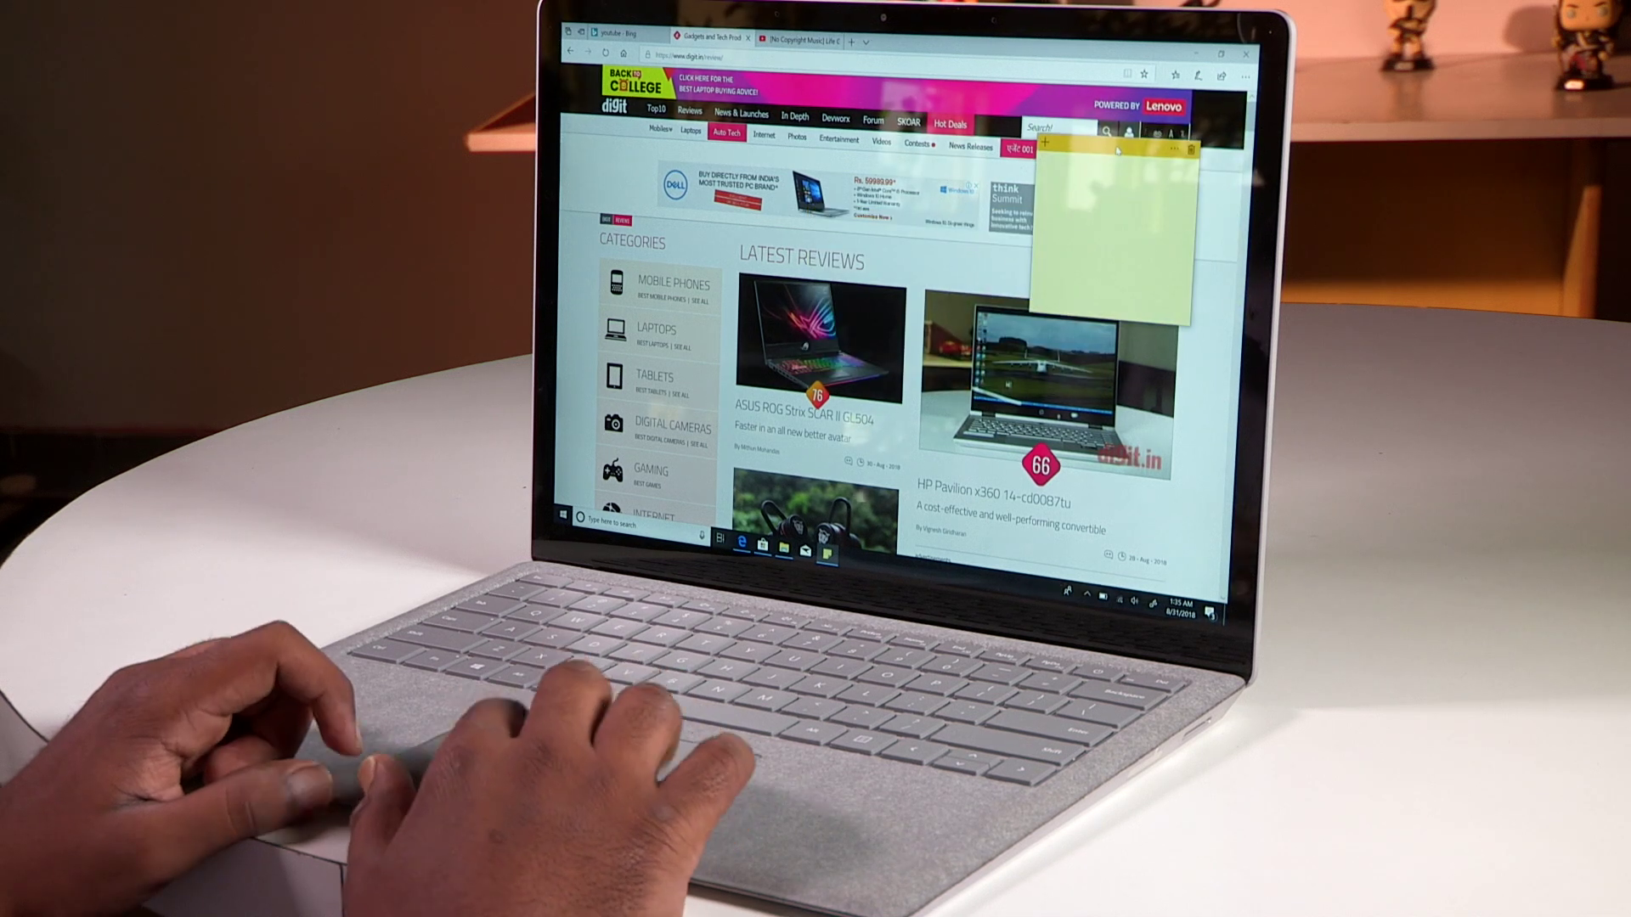
pyautogui.press('super+Tab')
# Pick File Explorer in Task View to show its Quick access folders.
pyautogui.press('Return')
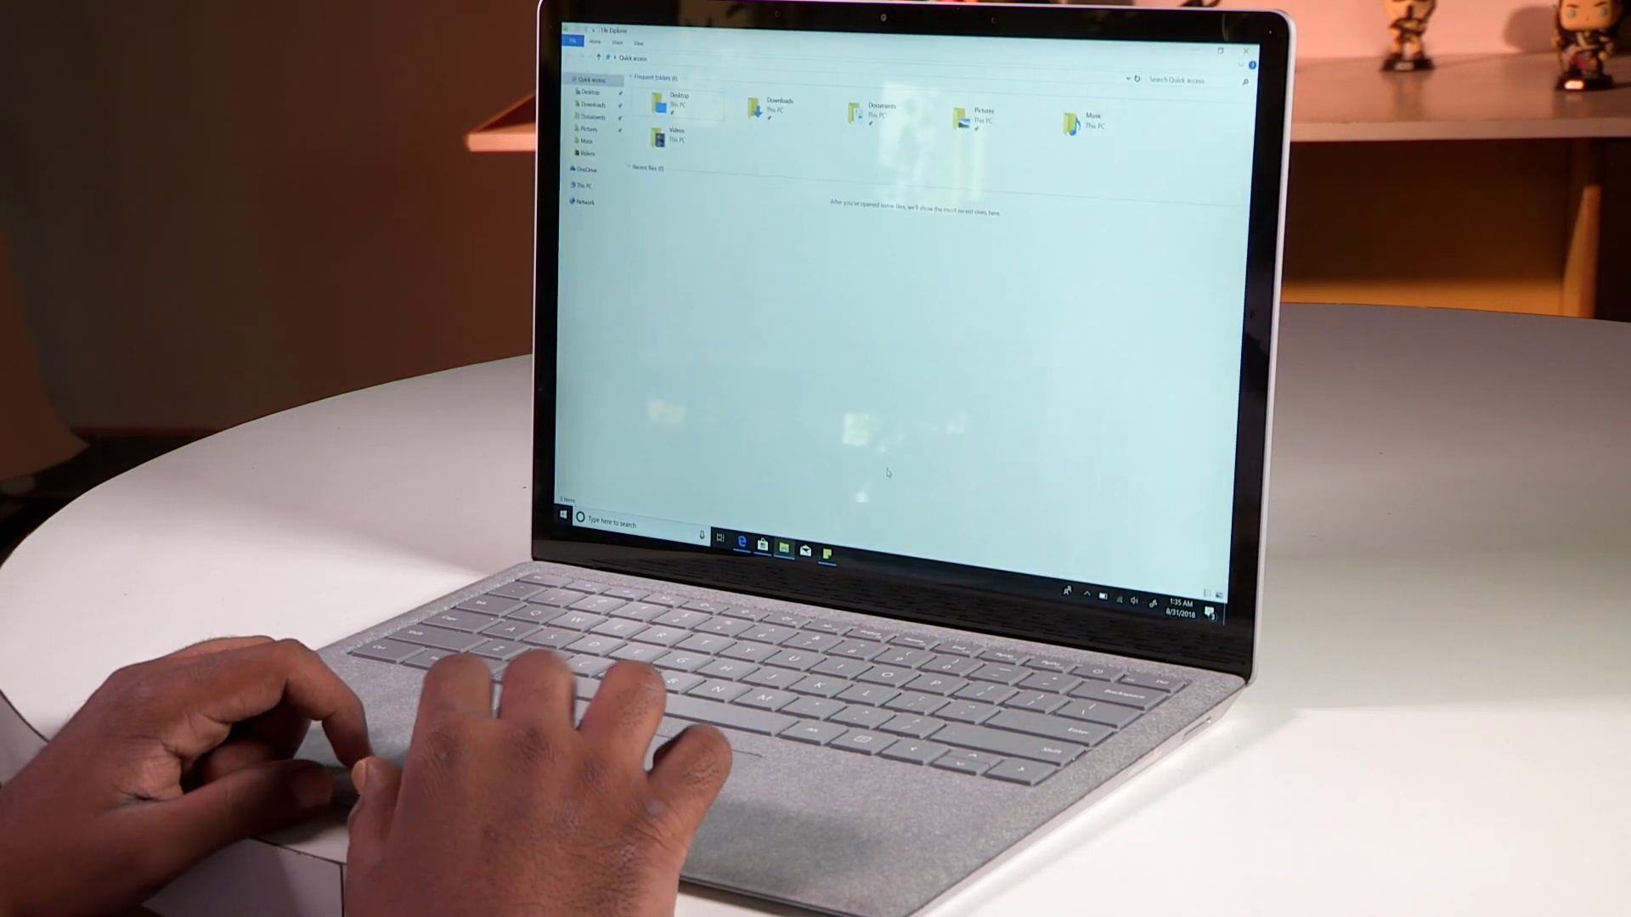